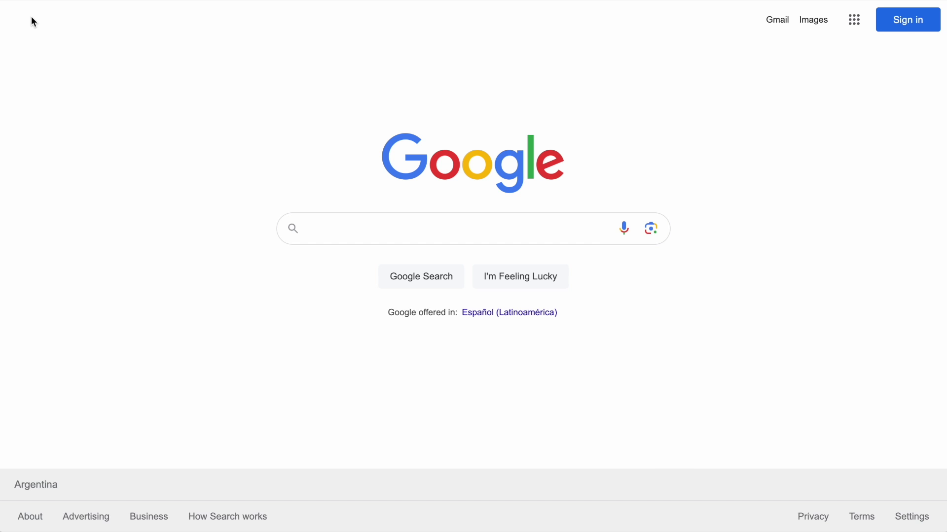
# Search Google for 'what is an seo plugin' and expand a People also ask question about SEO plugins.
pyautogui.write('what is an seo plugin')
pyautogui.press('Return')
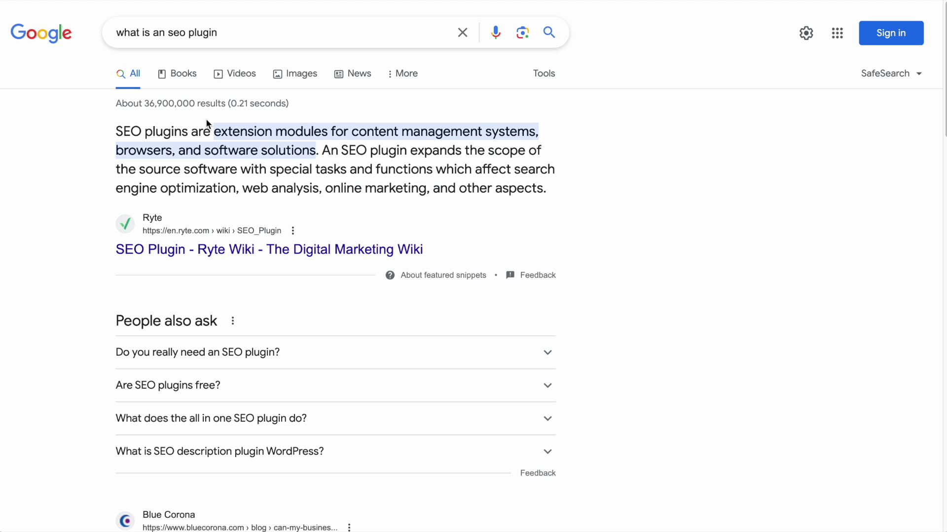
pyautogui.scroll(-1, 252, 173)
pyautogui.scroll(-3, 252, 174)
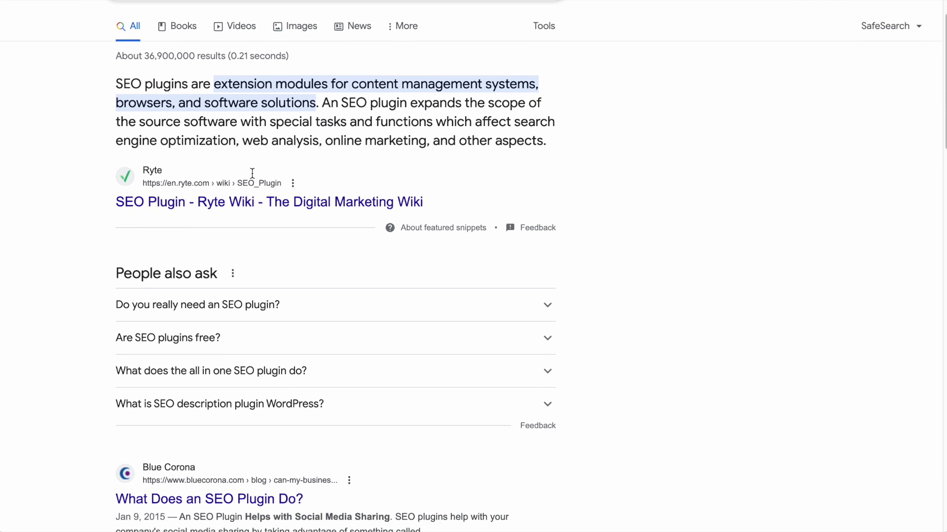
pyautogui.scroll(-1, 252, 178)
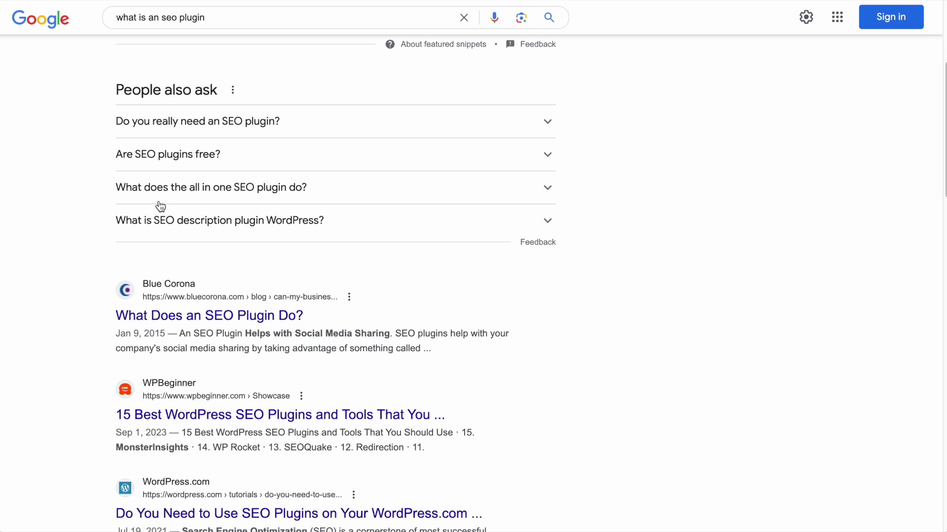
pyautogui.click(538, 226)
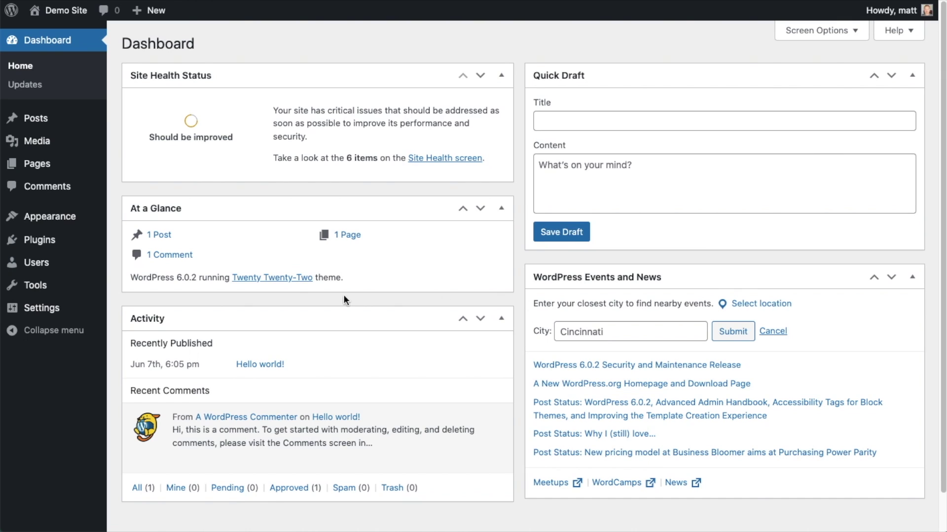
# Go from the empty installed Plugins list to the Add New plugins page.
pyautogui.click(45, 243)
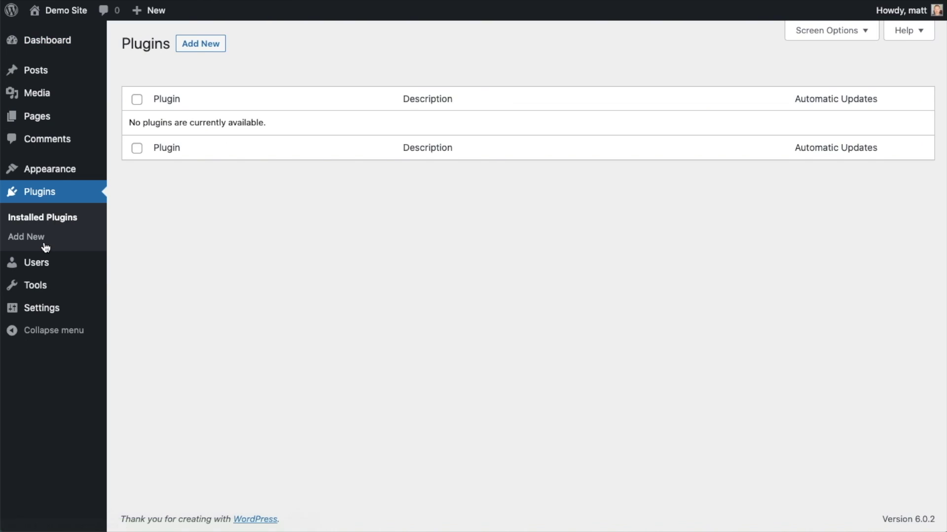
pyautogui.click(205, 48)
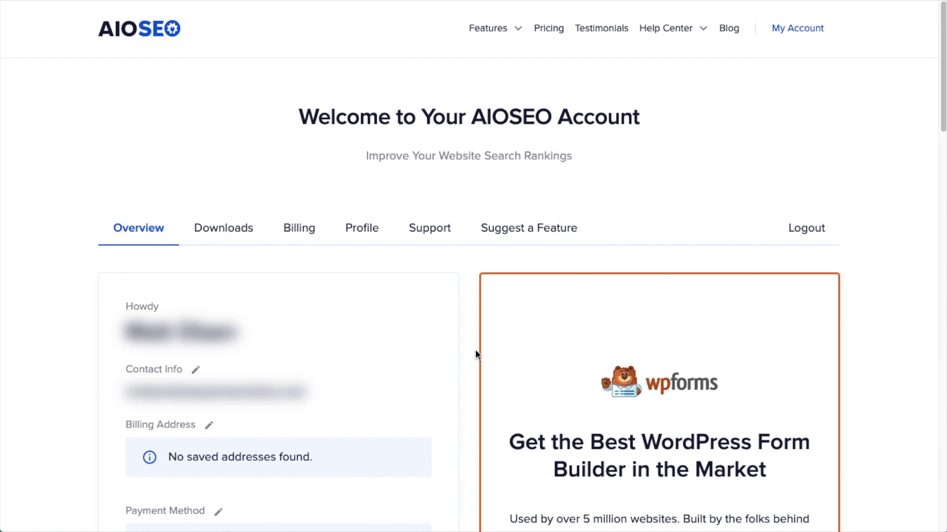
# Download the AIOSEO Pro 4.2.4.2 plugin zip from the account's Downloads tab.
pyautogui.click(238, 233)
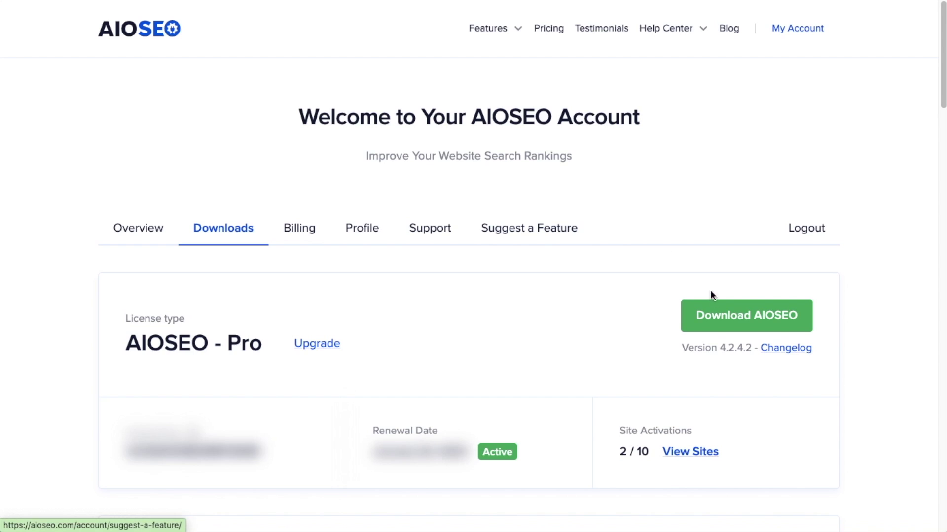
pyautogui.click(721, 316)
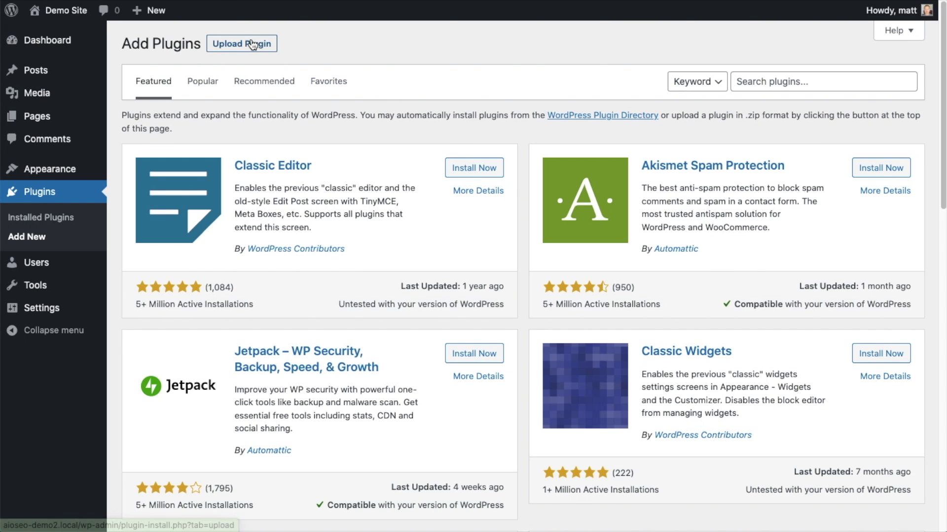
# Upload aioseo-pro-v4.2.4.2.zip as a new plugin, install it, and activate it.
pyautogui.click(253, 44)
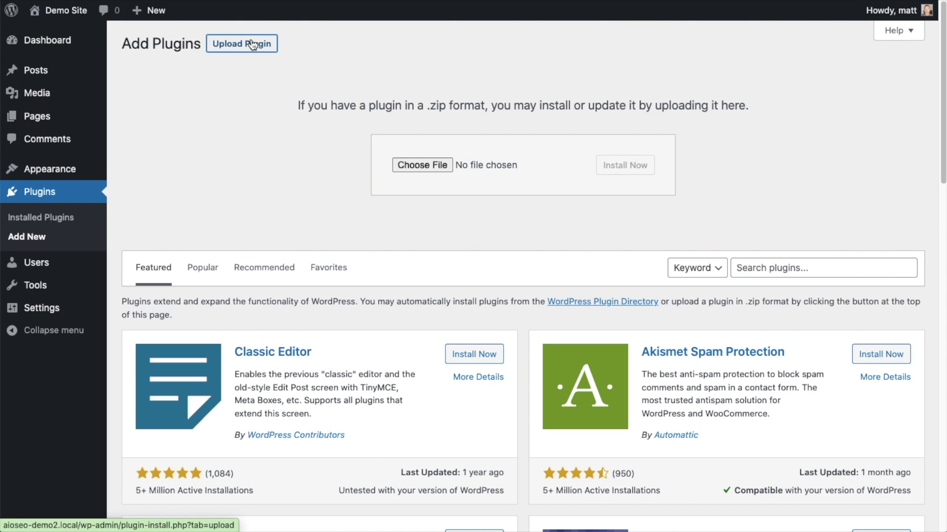
pyautogui.click(422, 166)
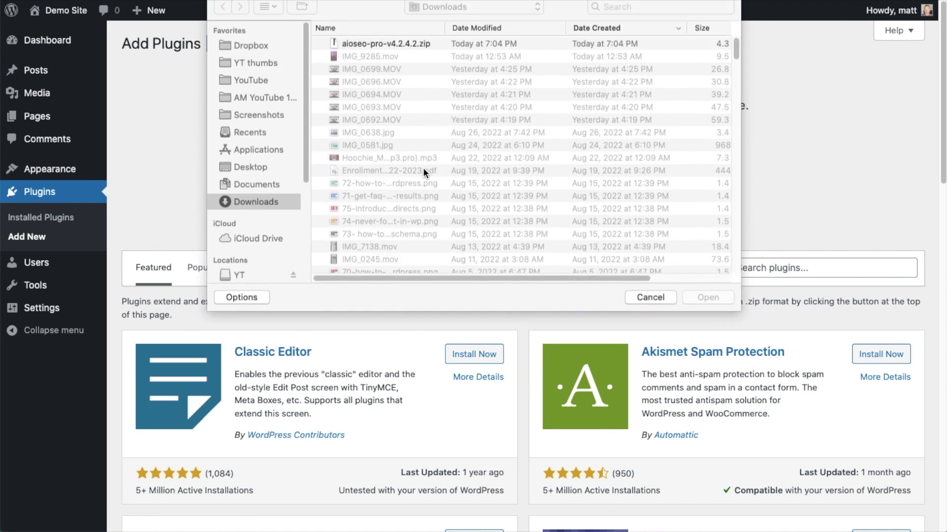
pyautogui.doubleClick(379, 47)
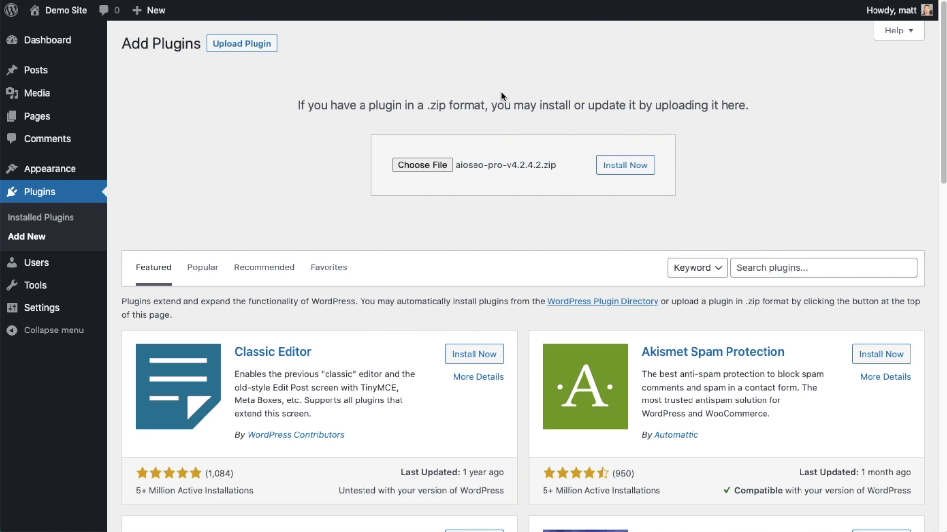
pyautogui.click(613, 169)
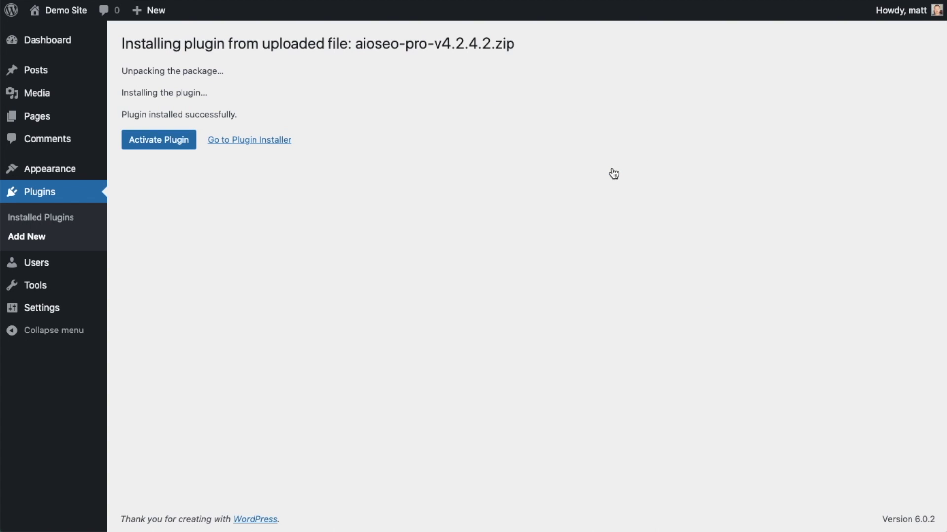
pyautogui.click(154, 141)
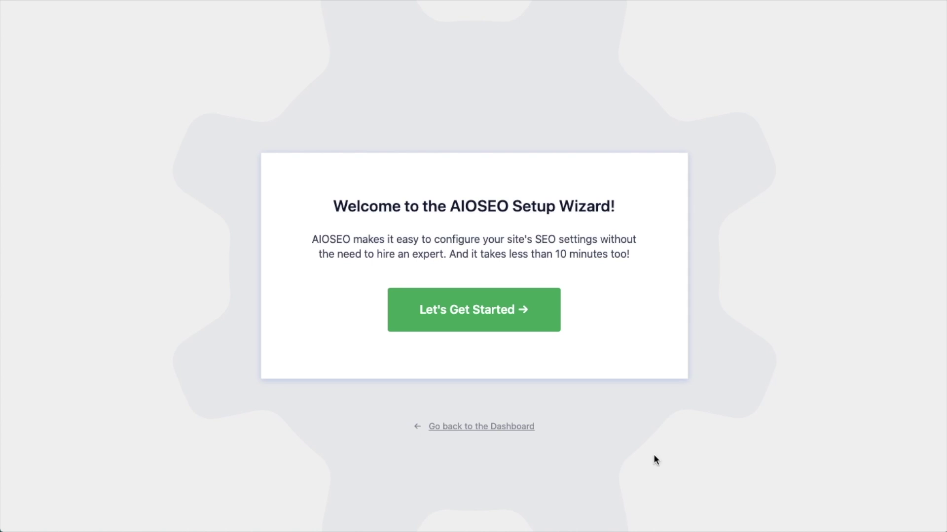
# Skip the AIOSEO Setup Wizard and go back to the plugin's Dashboard.
pyautogui.click(479, 432)
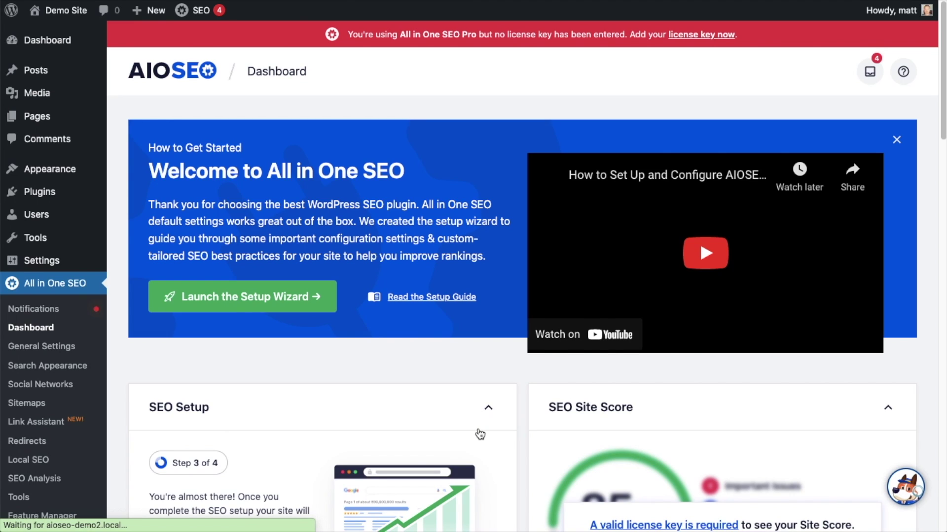
# Follow the 'A valid license key is required' link in the SEO Site Score box.
pyautogui.scroll(-4, 521, 253)
pyautogui.scroll(-3, 522, 251)
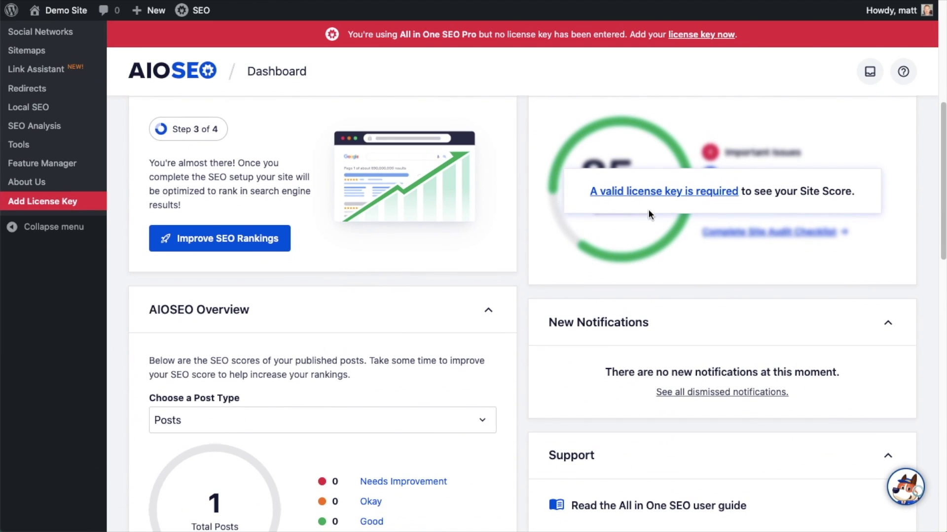
pyautogui.click(652, 195)
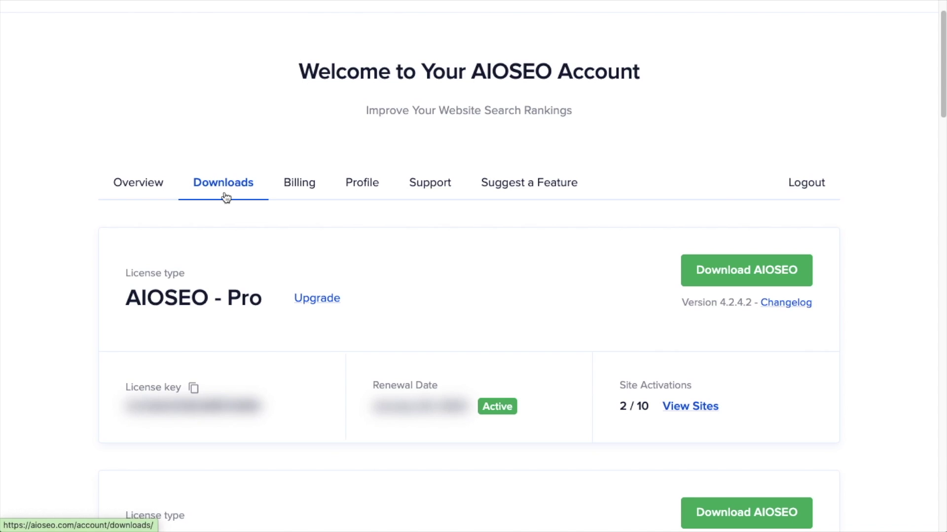
# Copy the AIOSEO Pro license key from the account's Downloads tab.
pyautogui.click(194, 389)
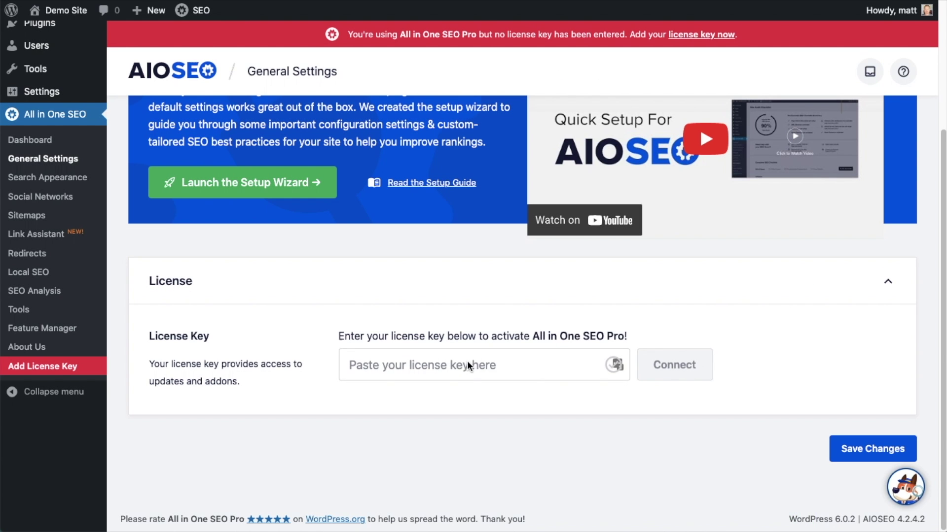
# Paste the copied Pro license key into the License Key field, connect it, and save the settings.
pyautogui.click(428, 364)
pyautogui.hotkey('ctrl', 'v')
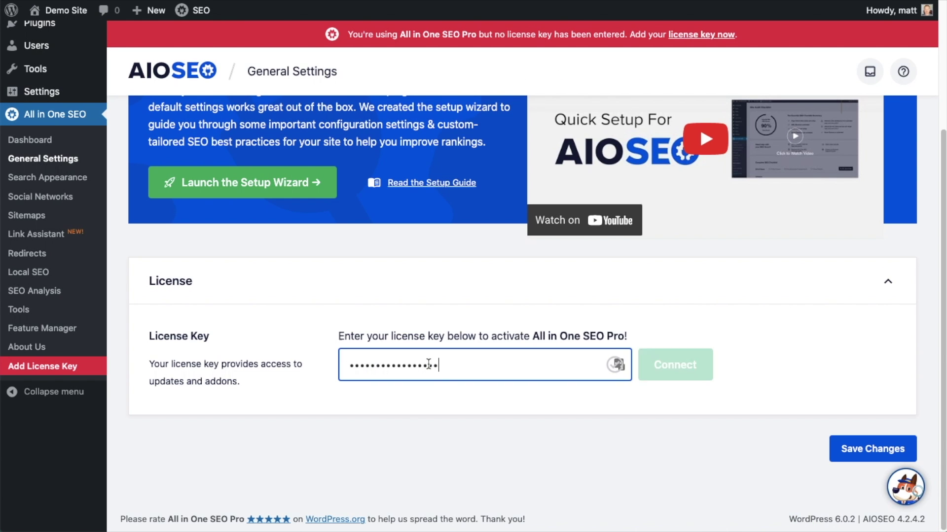
pyautogui.click(682, 362)
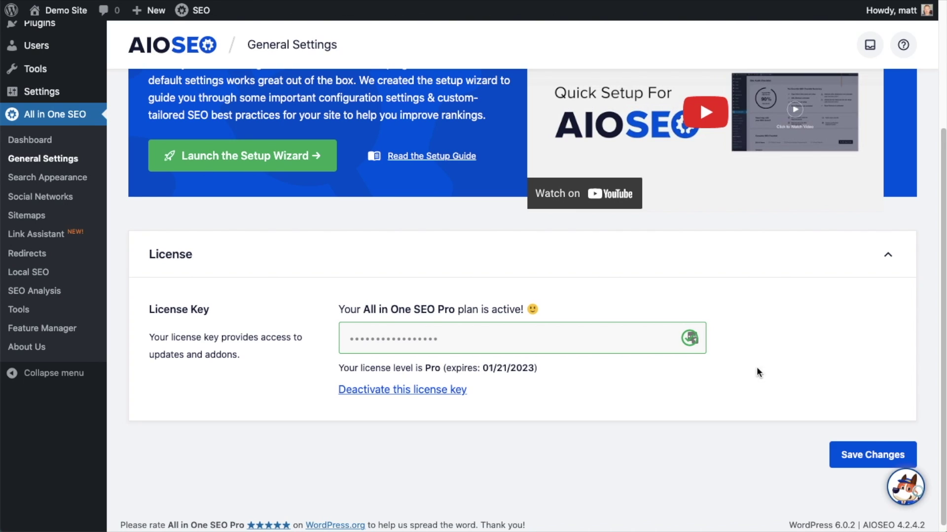
pyautogui.click(875, 455)
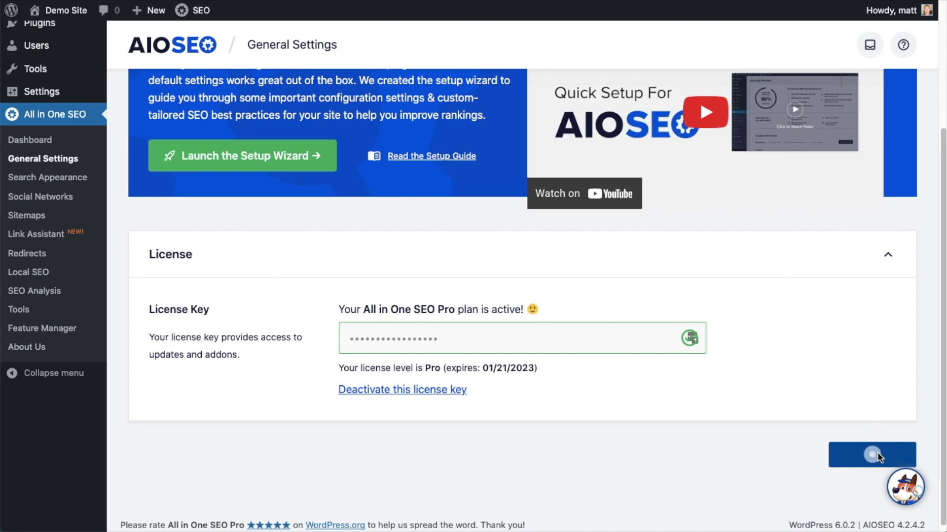
pyautogui.scroll(3, 606, 320)
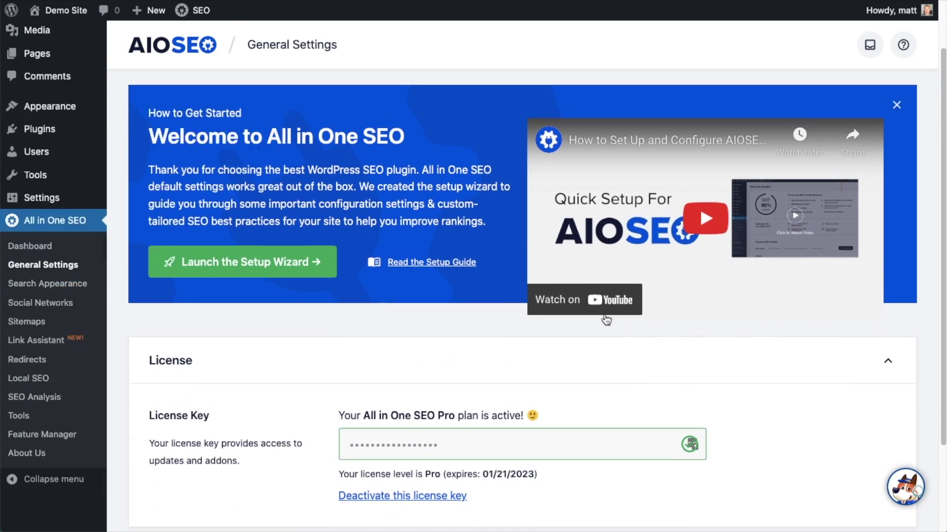
pyautogui.scroll(2, 606, 320)
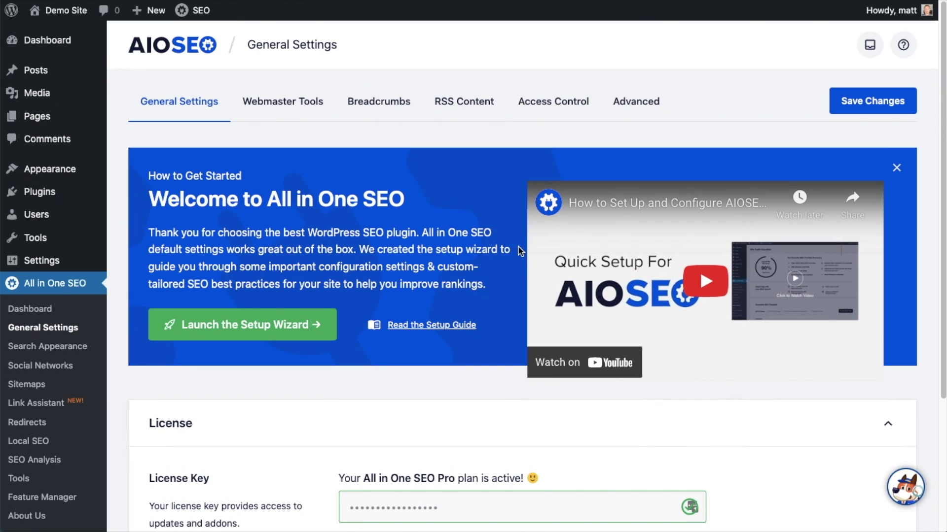
# Go back through the WordPress Dashboard to the All in One SEO Dashboard with its 71/100 score.
pyautogui.click(54, 49)
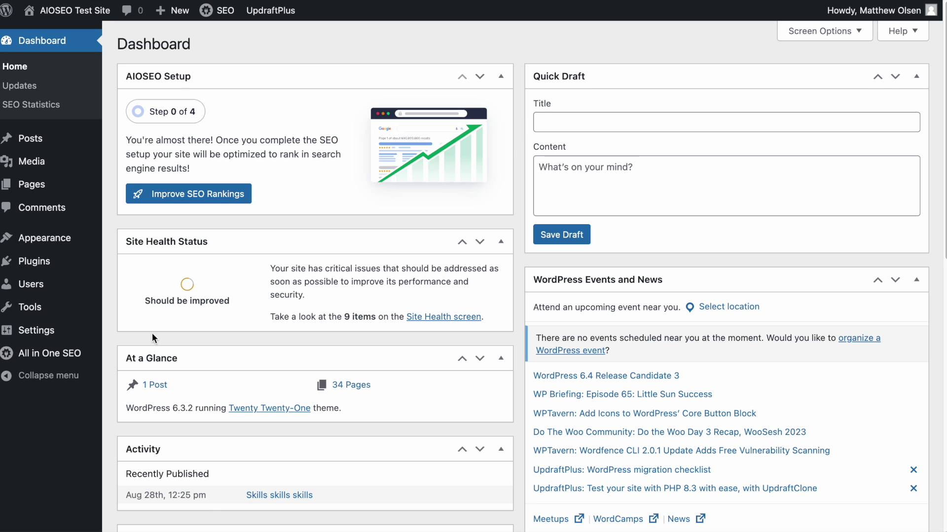
pyautogui.moveTo(54, 353)
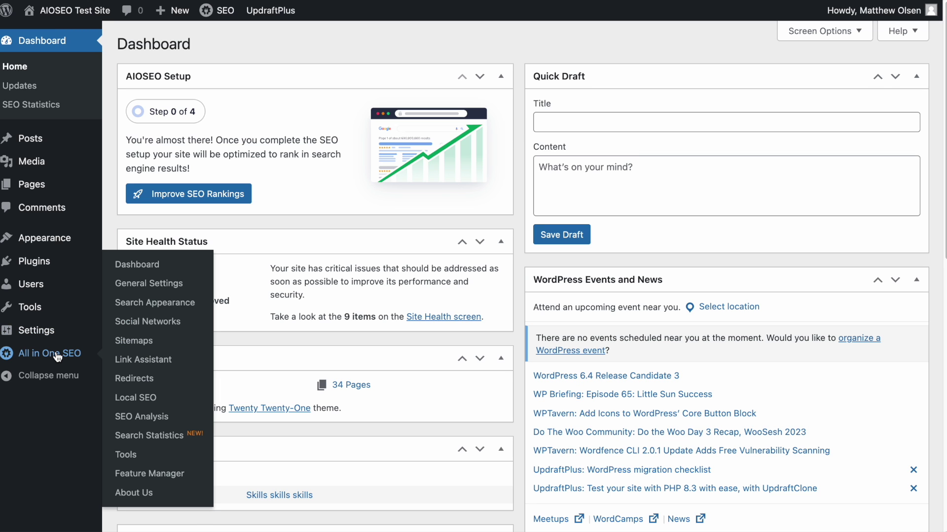
pyautogui.click(143, 262)
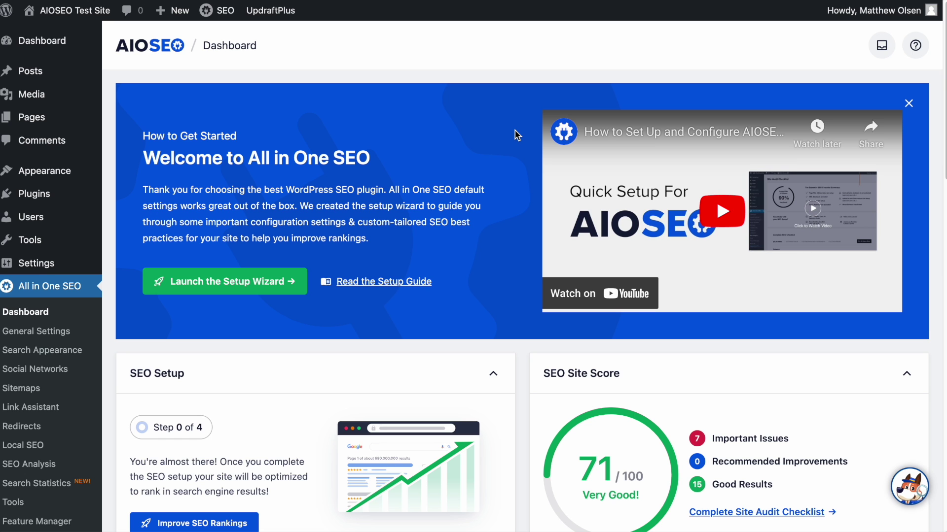
# Scroll through the aioseo.com features page listing SEO Optimizer, Rich Snippets (Schema) and Smart Sitemaps.
pyautogui.scroll(-2, 516, 135)
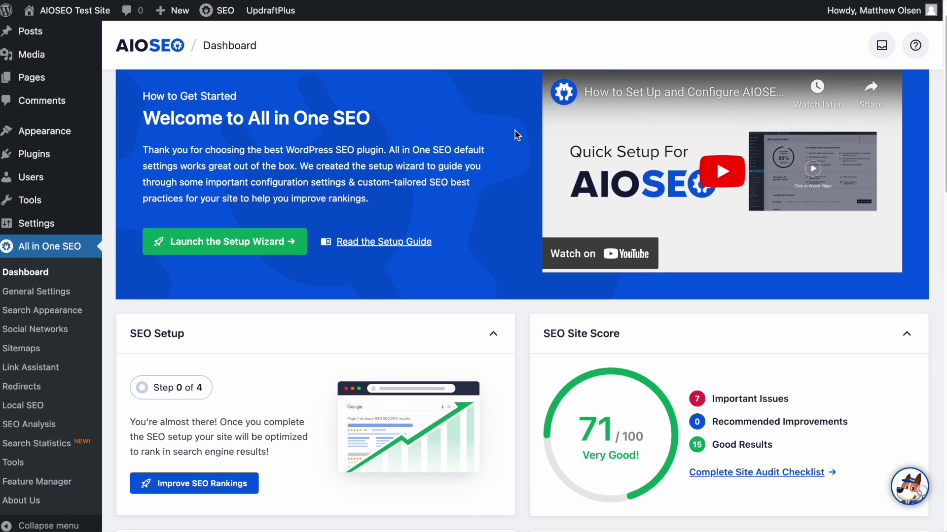
pyautogui.scroll(2, 515, 135)
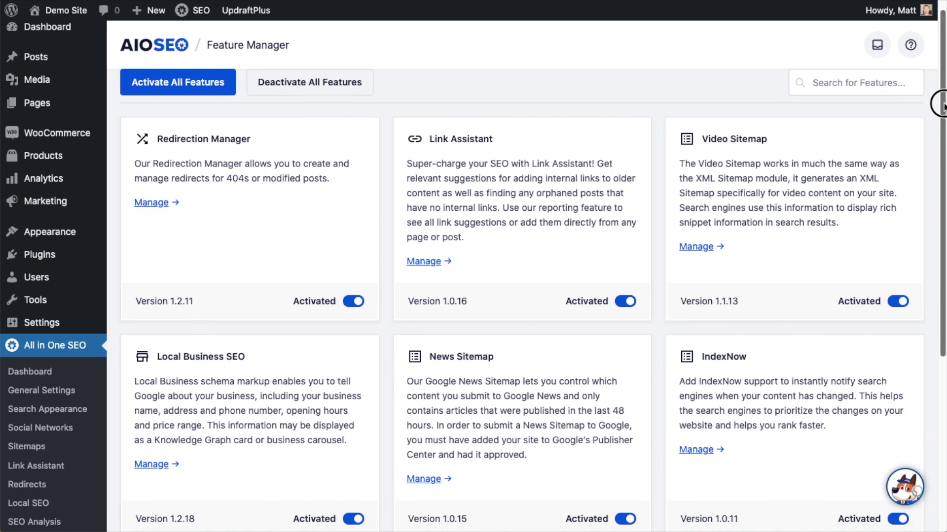
pyautogui.moveTo(940, 101); pyautogui.dragTo(931, 295)
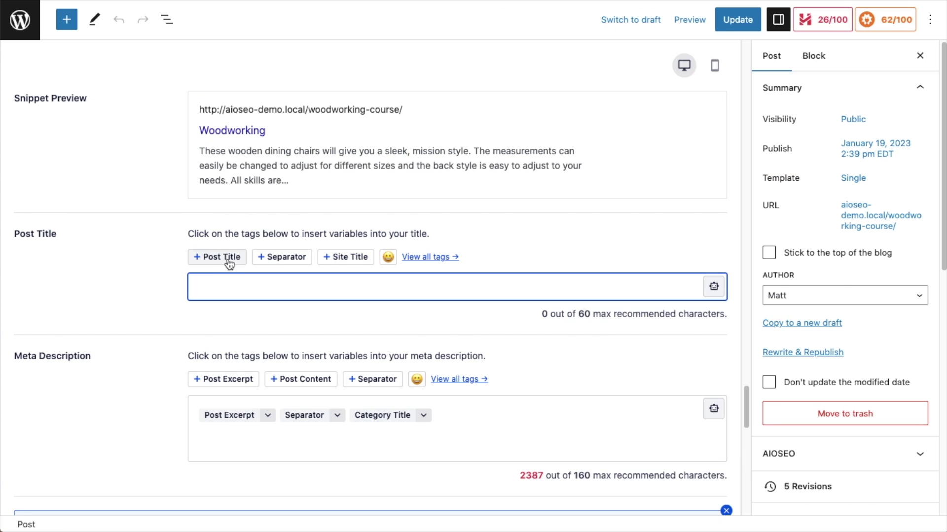
# Build the SEO title from the Post Title tag, a separator and a grinning face emoji, then save.
pyautogui.click(229, 260)
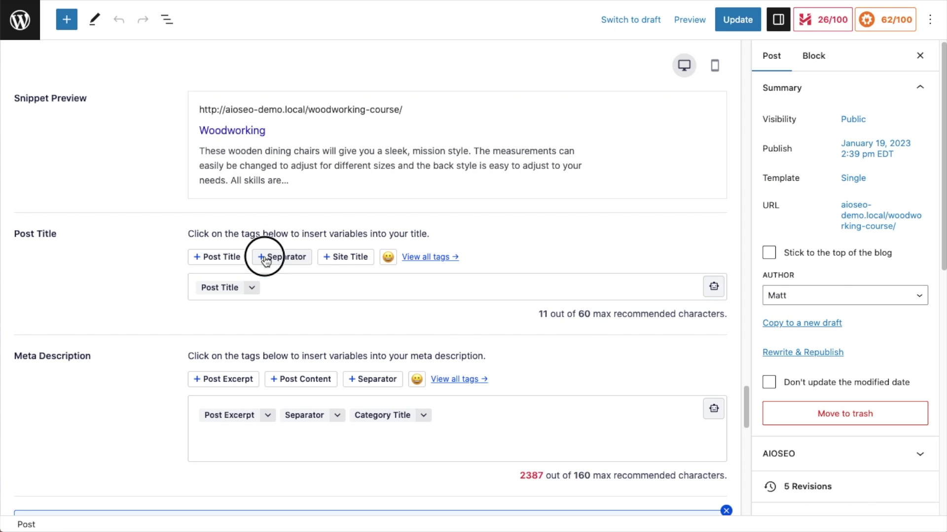
pyautogui.click(266, 259)
pyautogui.click(387, 257)
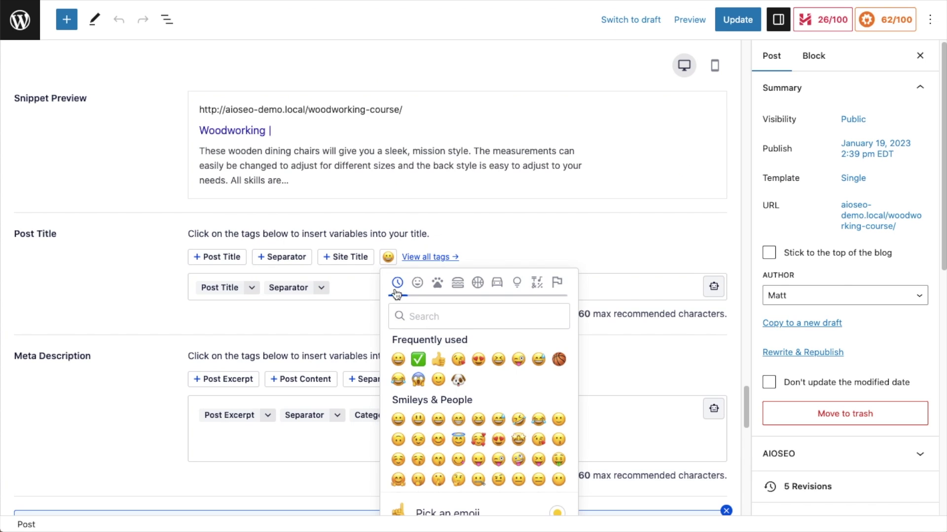
pyautogui.click(395, 360)
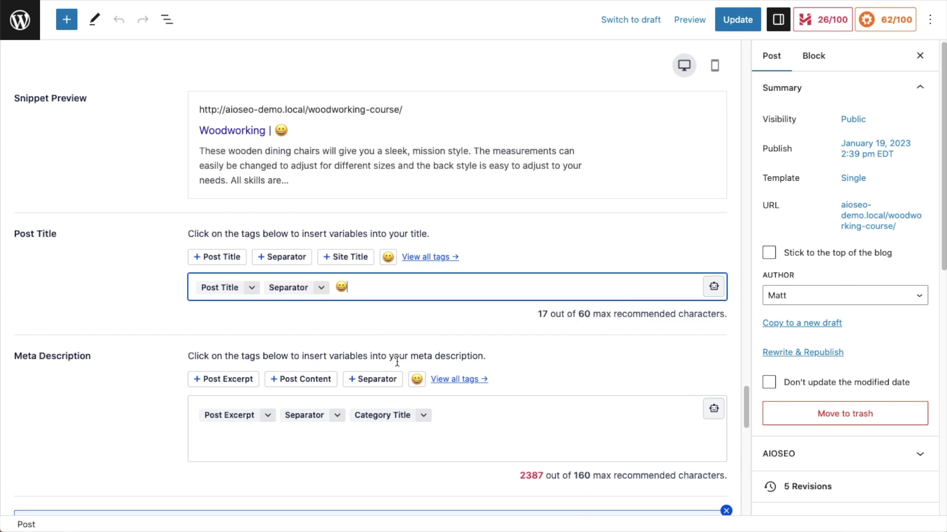
pyautogui.click(738, 19)
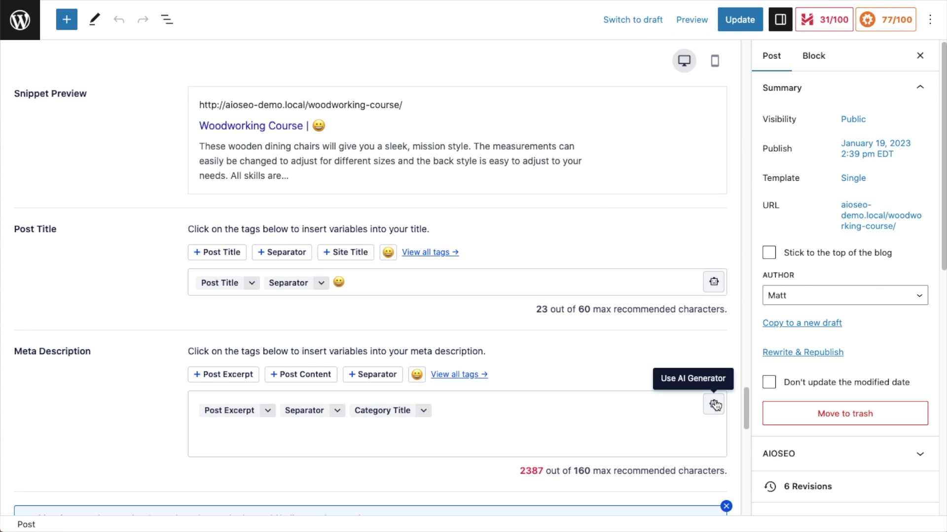
# Add a Product schema named 'Red and Black Basketball Shoes' from the Schema Generator.
pyautogui.click(715, 405)
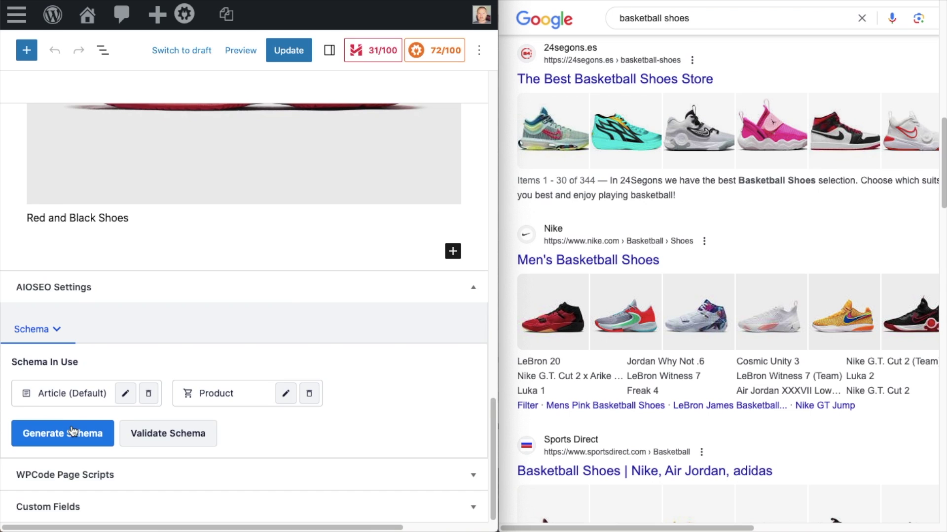
pyautogui.click(71, 429)
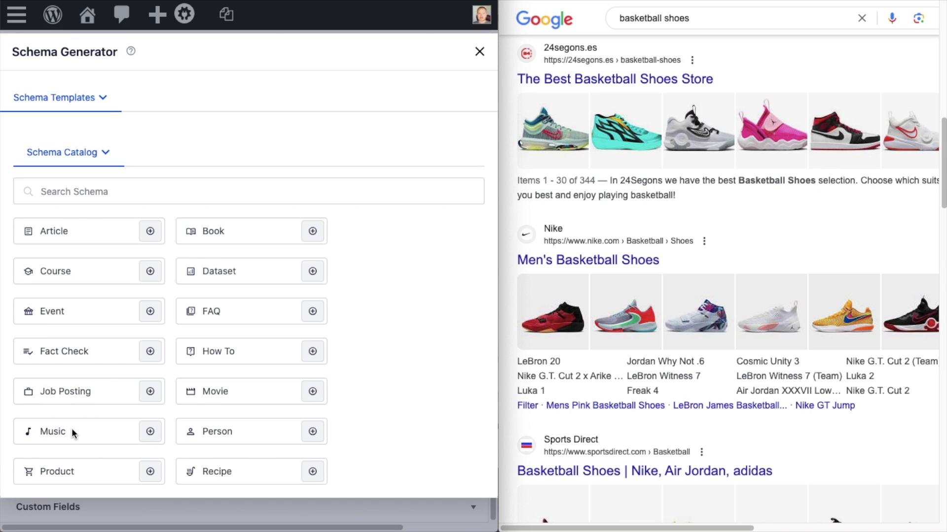
pyautogui.click(150, 472)
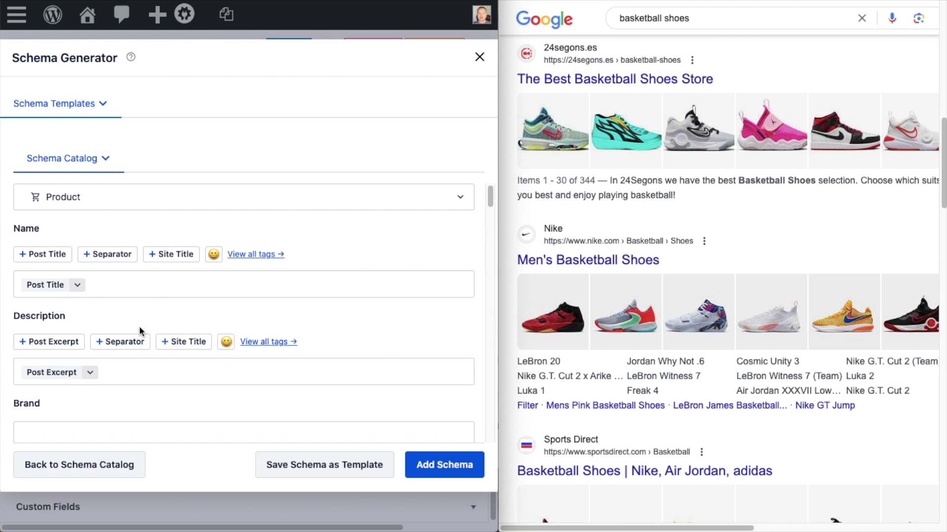
pyautogui.tripleClick(138, 287)
pyautogui.write('Red and Black Basketball Shoes')
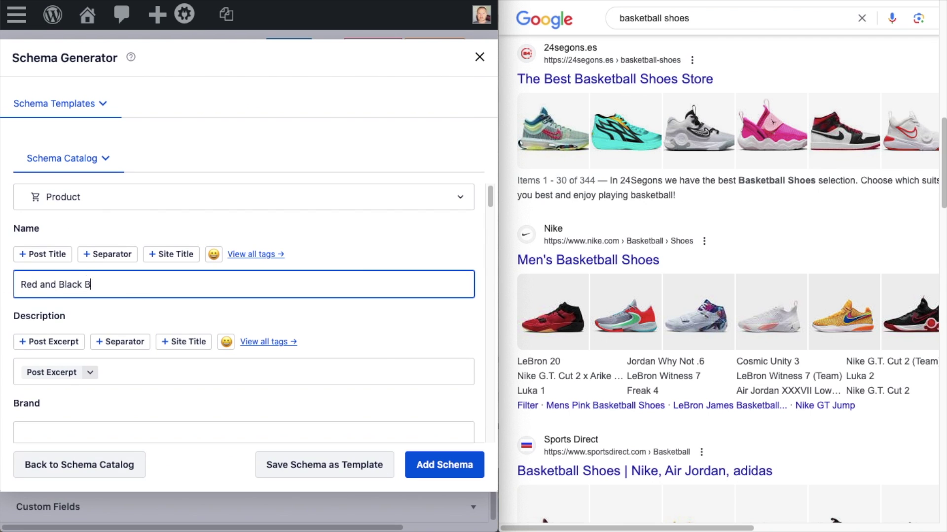
pyautogui.click(434, 469)
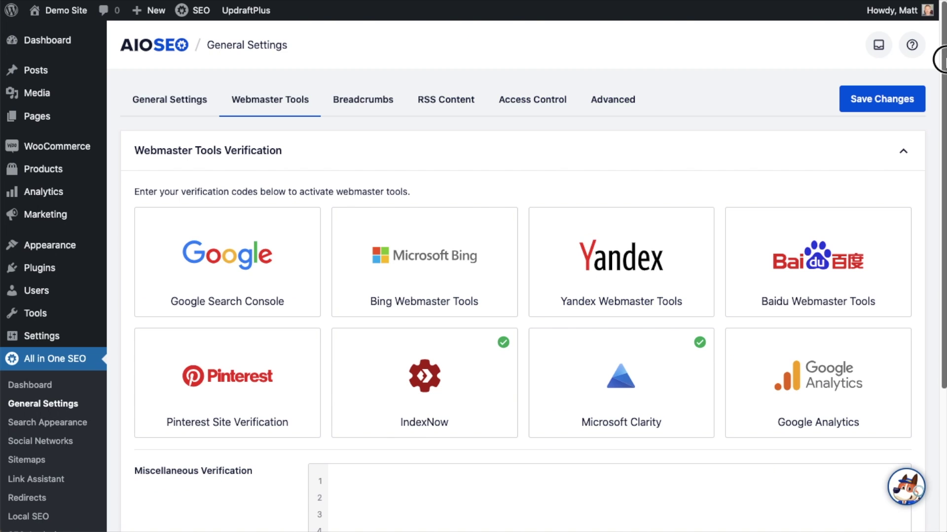
# Add and confirm the suggested outbound internal link to the Apple Server post.
pyautogui.moveTo(943, 69); pyautogui.dragTo(943, 109)
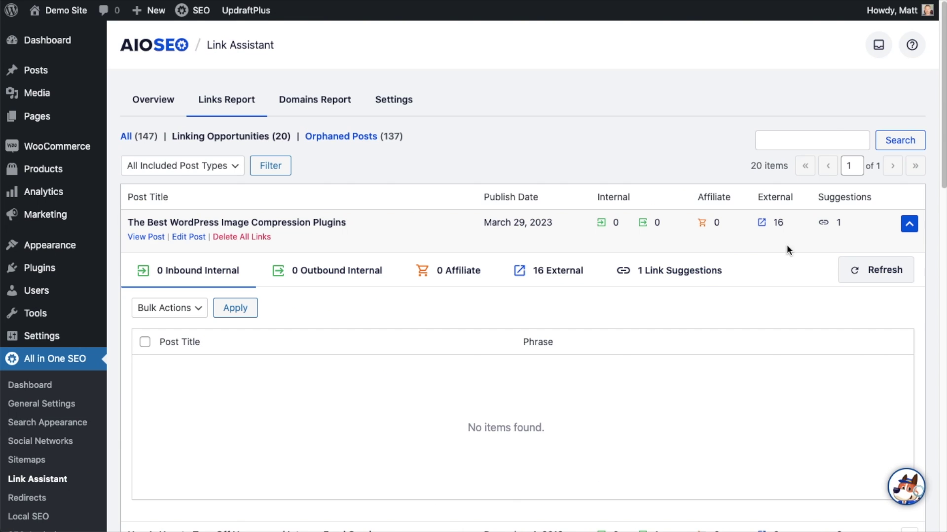
pyautogui.click(689, 271)
pyautogui.click(423, 372)
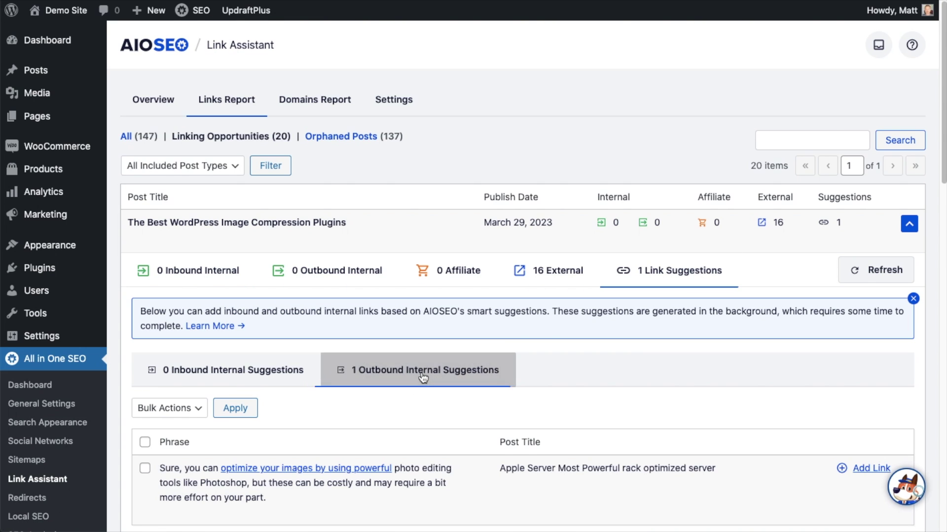
pyautogui.scroll(-3, 429, 370)
pyautogui.click(856, 315)
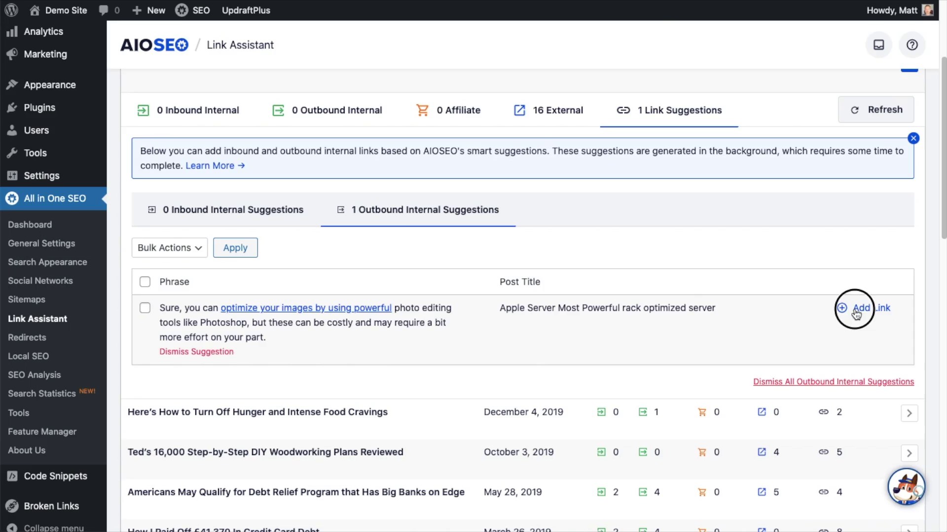
pyautogui.click(516, 279)
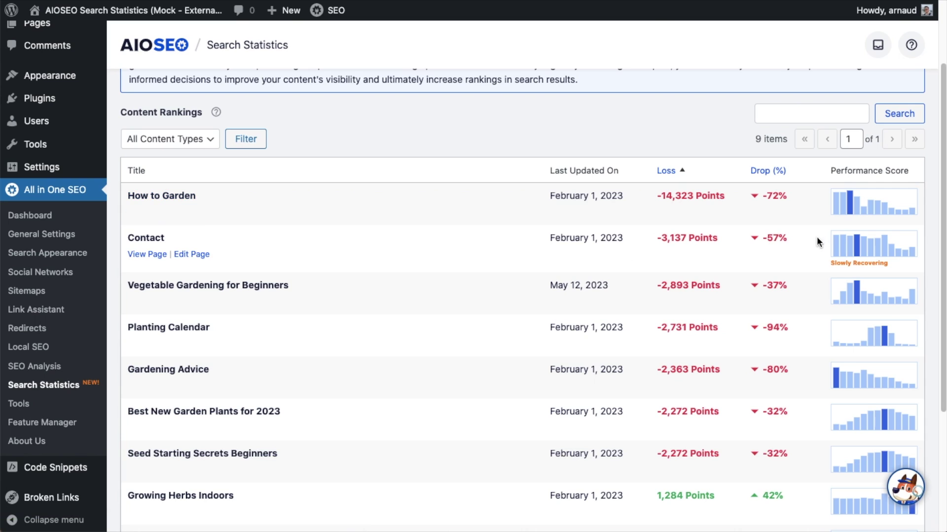
# Save Sunday's closing time as 12:15 PM, then set Multiple Locations to Yes.
pyautogui.moveTo(850, 211)
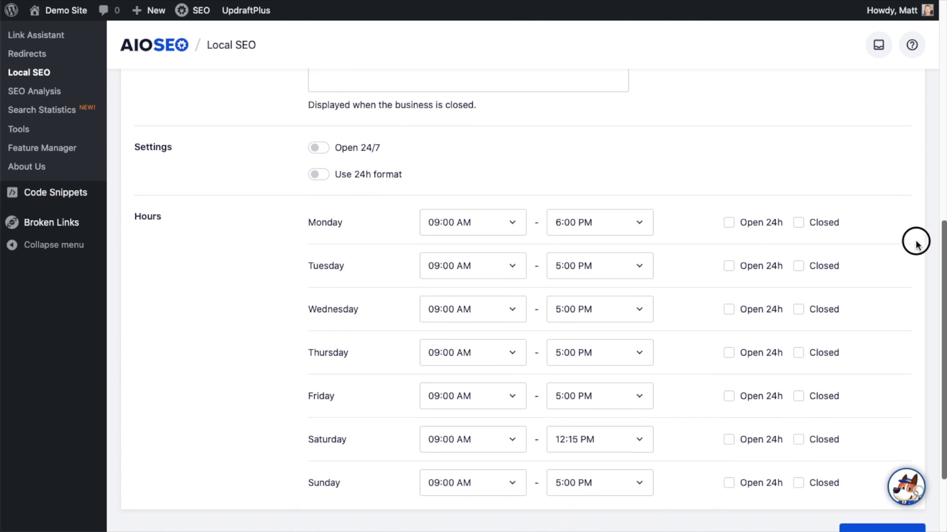
pyautogui.scroll(-3, 912, 295)
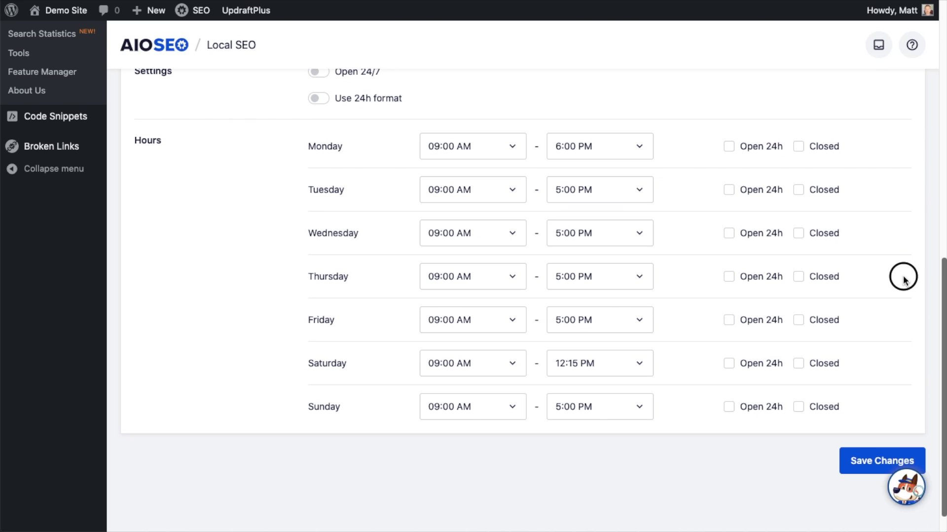
pyautogui.click(581, 418)
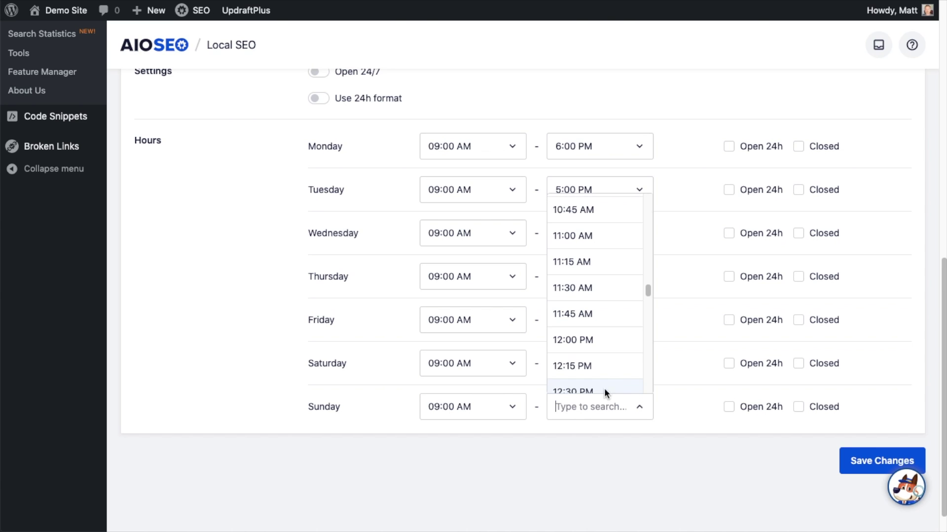
pyautogui.click(571, 366)
pyautogui.click(856, 461)
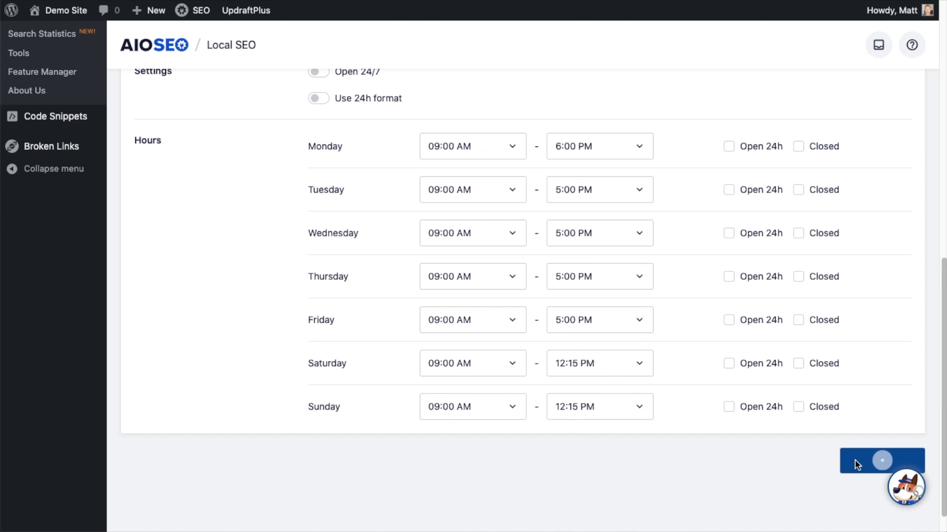
pyautogui.click(143, 102)
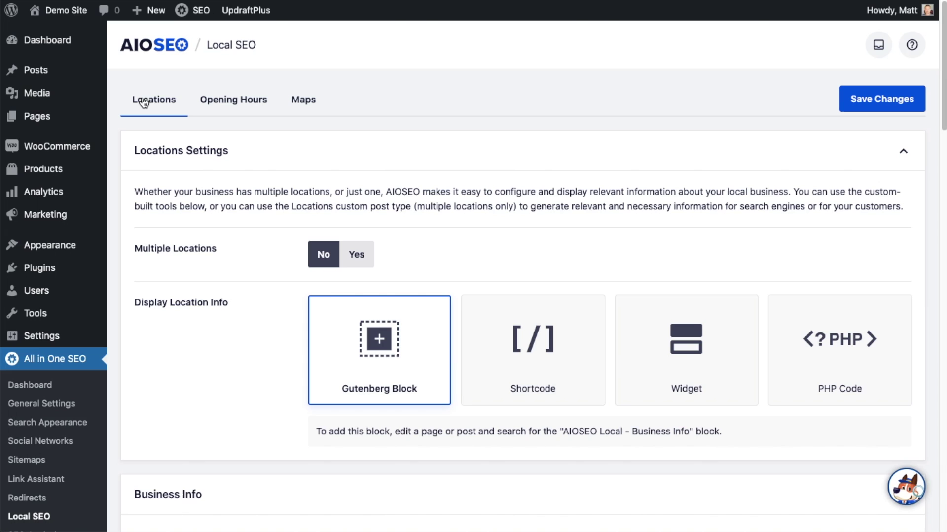
pyautogui.click(368, 254)
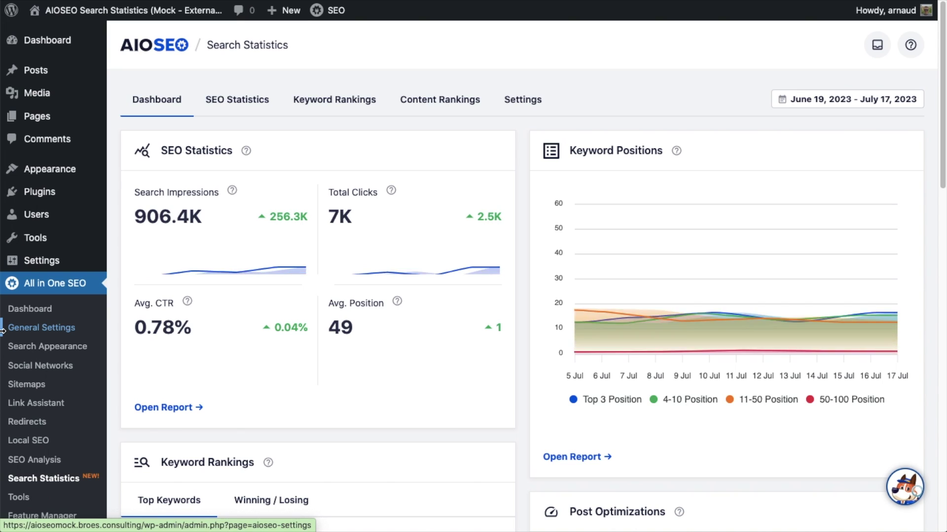
# Open Keyword Rankings and inspect the 13 Jun point on the SEO Performance chart.
pyautogui.click(348, 107)
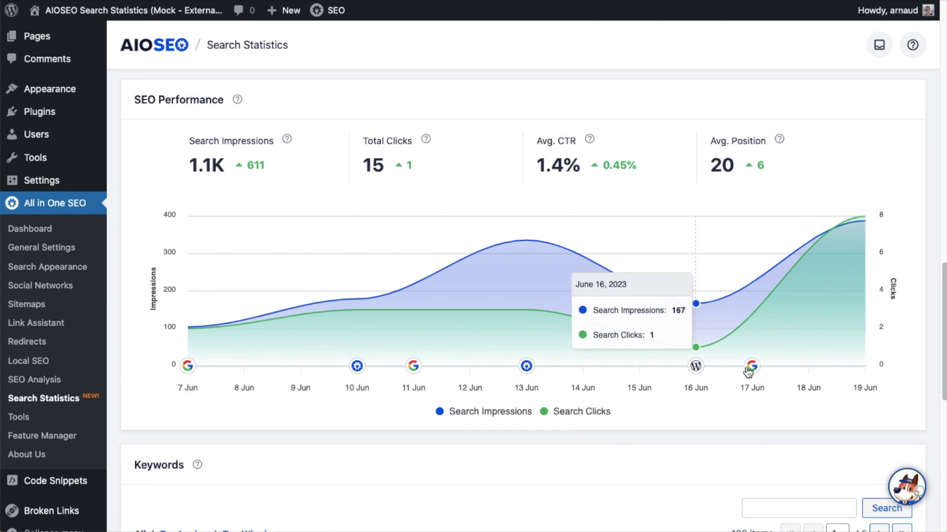
pyautogui.moveTo(526, 367)
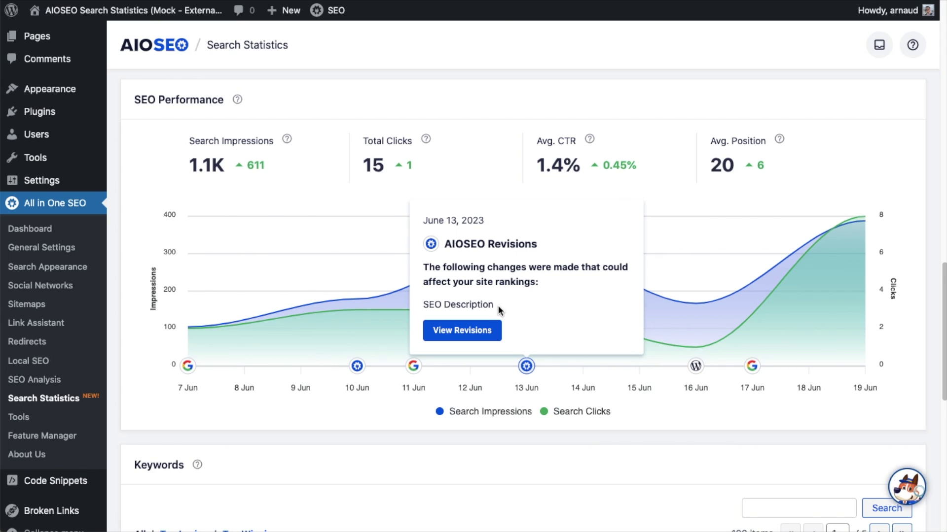
# View the 404 Logs, then enter aioseo as the Social Networks username.
pyautogui.moveTo(531, 245)
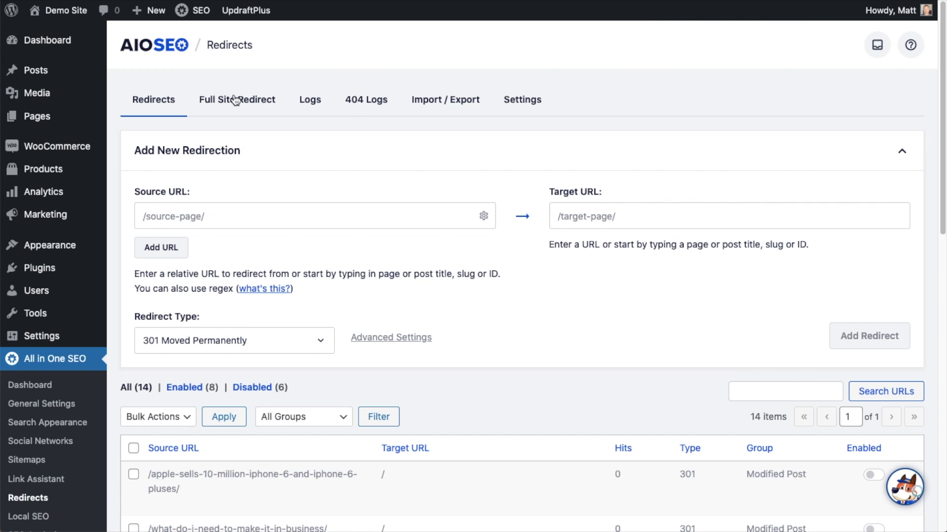
pyautogui.click(388, 102)
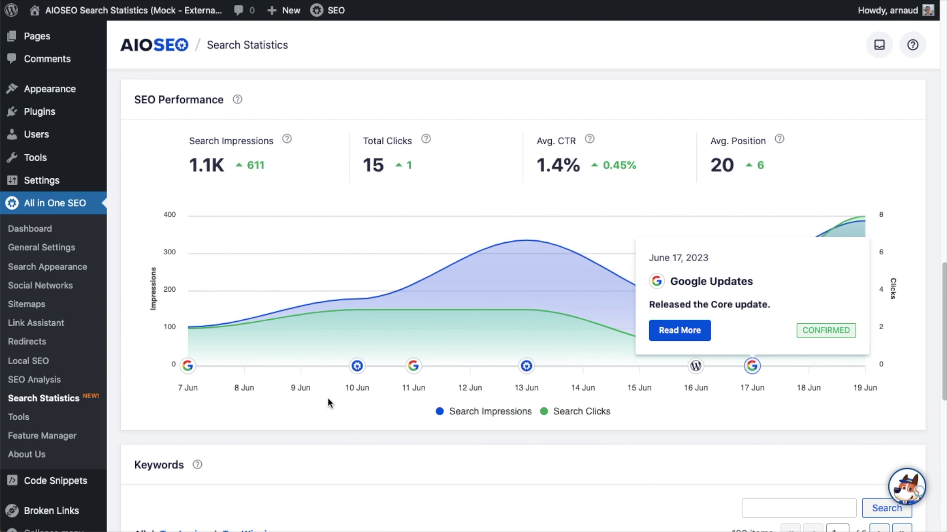
pyautogui.moveTo(357, 367)
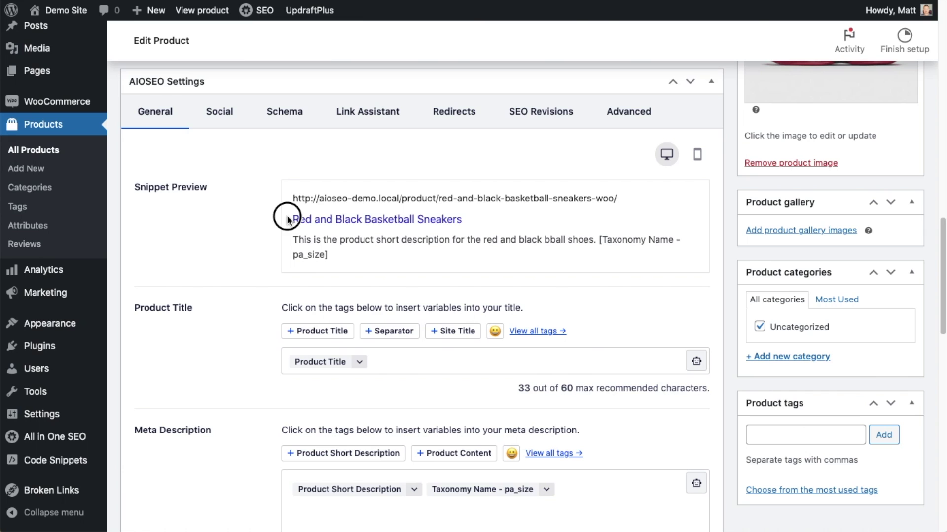
pyautogui.moveTo(291, 217); pyautogui.dragTo(472, 221)
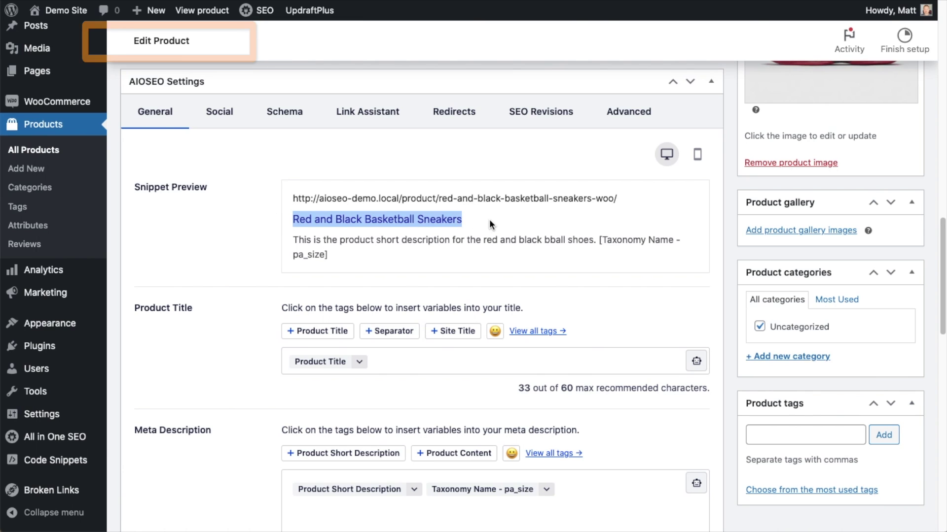
pyautogui.write('aioseo')
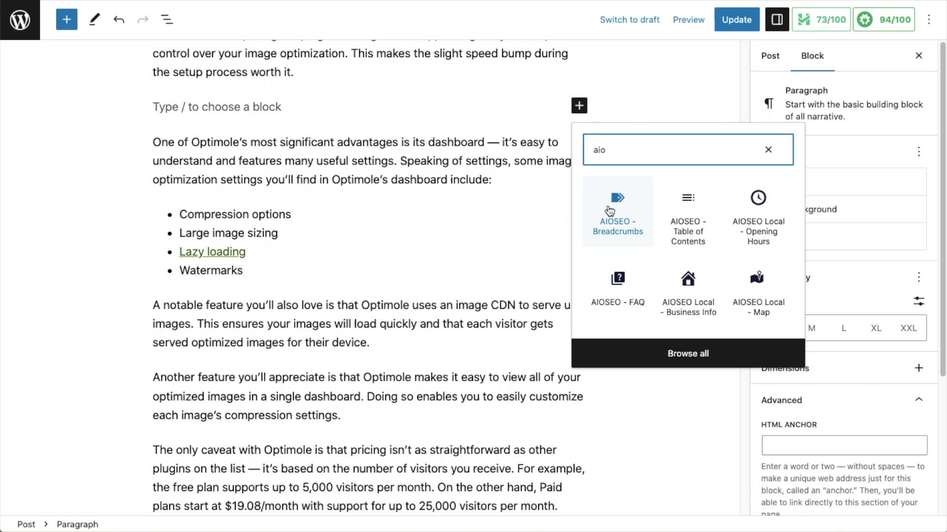
# Insert the AIOSEO - Breadcrumbs block and turn on REST API in Feature Manager.
pyautogui.click(611, 213)
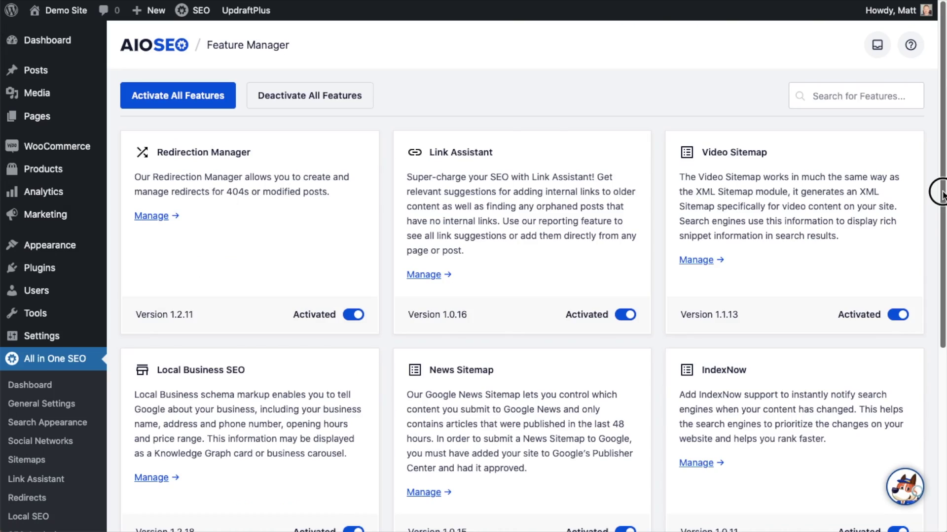
pyautogui.moveTo(941, 194); pyautogui.dragTo(923, 408)
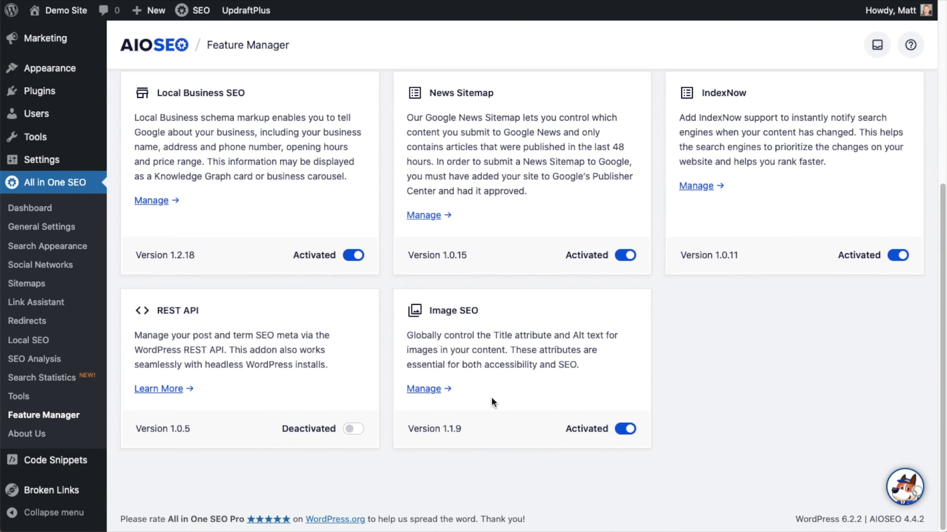
pyautogui.click(355, 429)
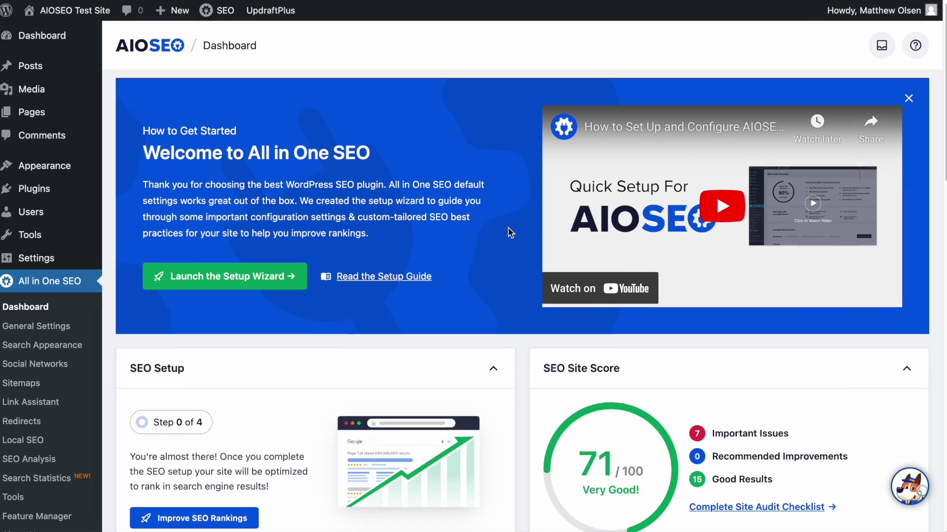
# Scroll down through the AIOSEO Dashboard overview.
pyautogui.scroll(-8, 508, 229)
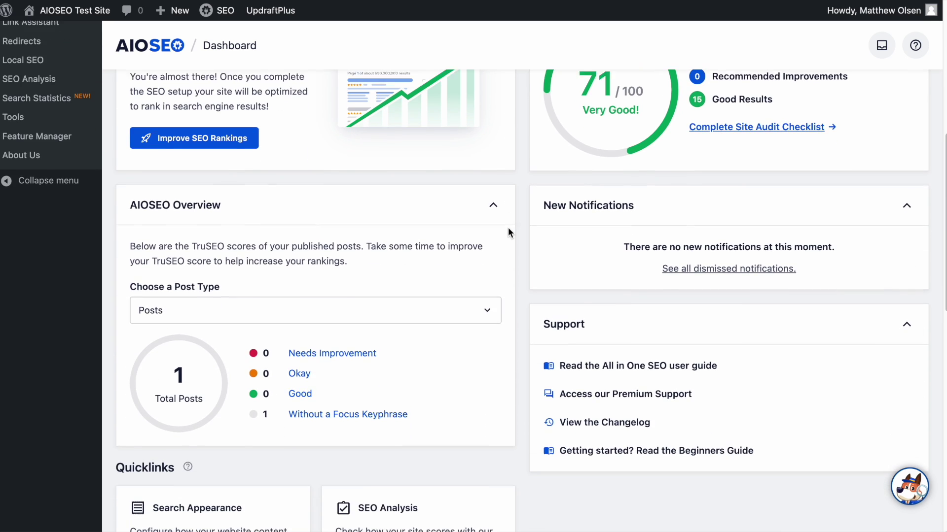
pyautogui.scroll(-2, 509, 231)
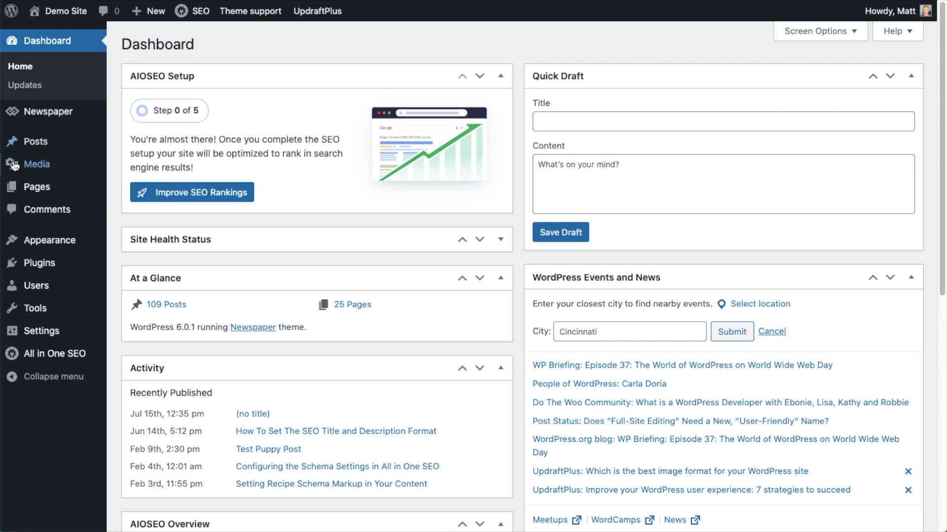
# Open Test Puppy Post for editing from the list of all posts.
pyautogui.moveTo(37, 143)
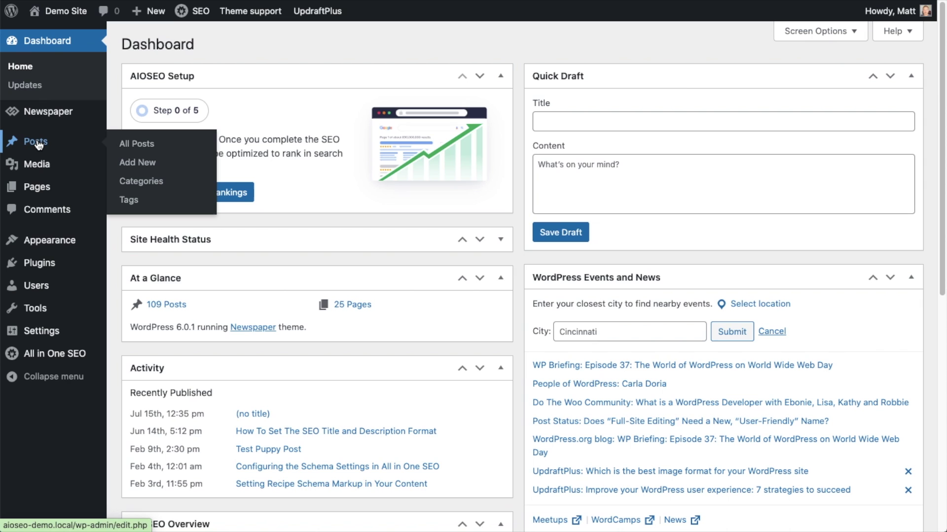
pyautogui.click(37, 143)
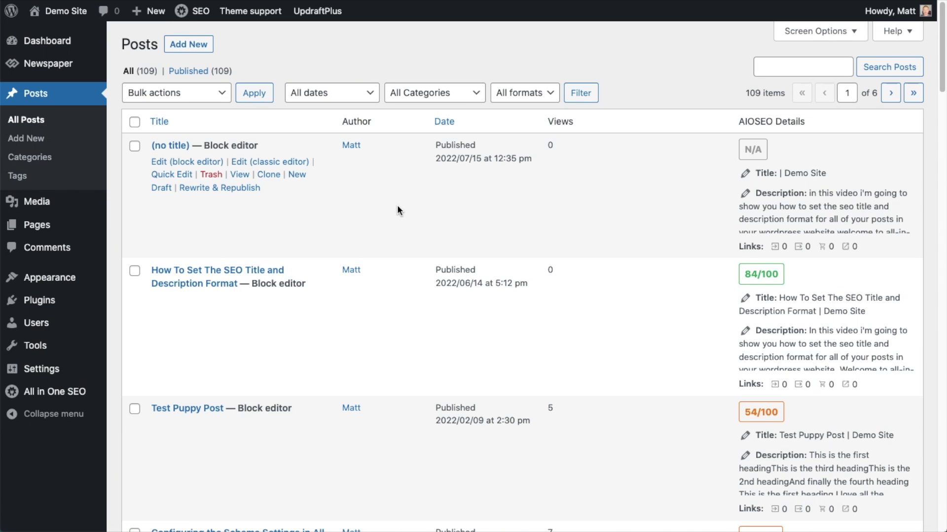
pyautogui.scroll(-5, 398, 205)
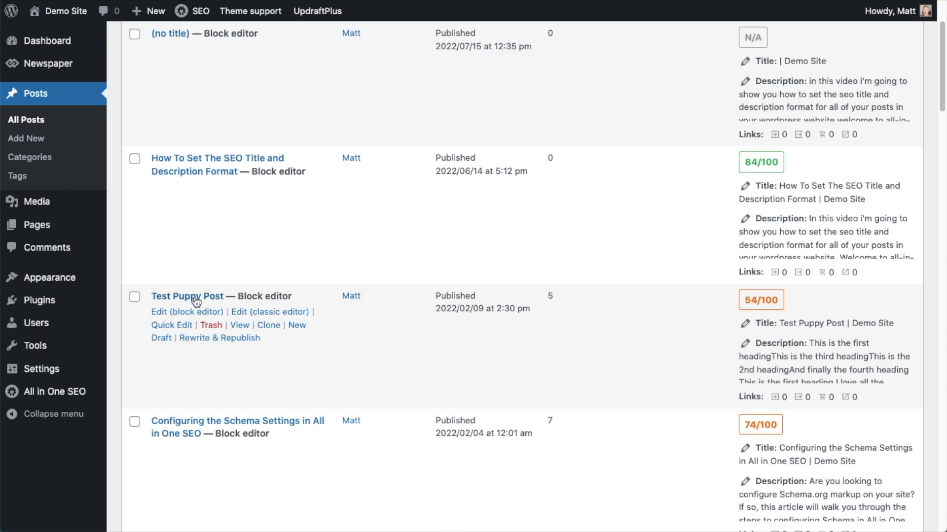
pyautogui.click(186, 298)
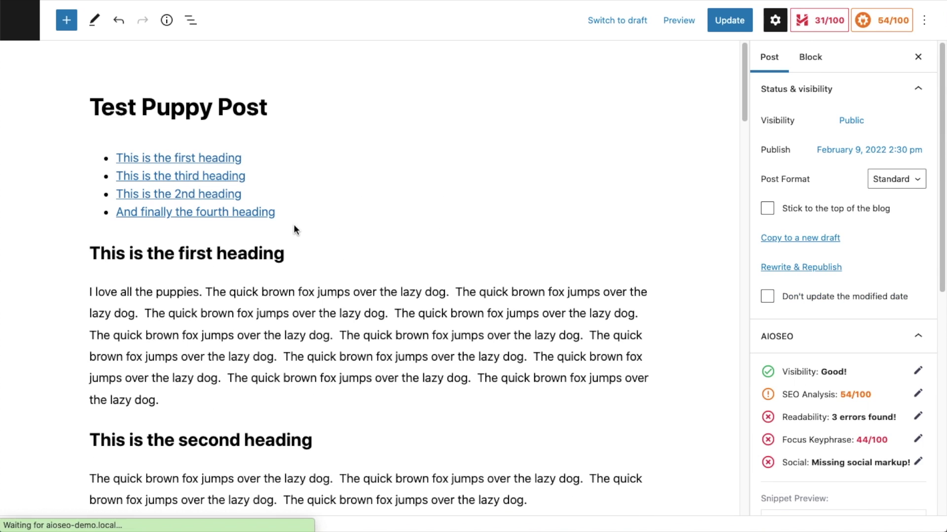
# Add an empty block after the first paragraph and search the block inserter for 'FA'.
pyautogui.scroll(-5, 361, 163)
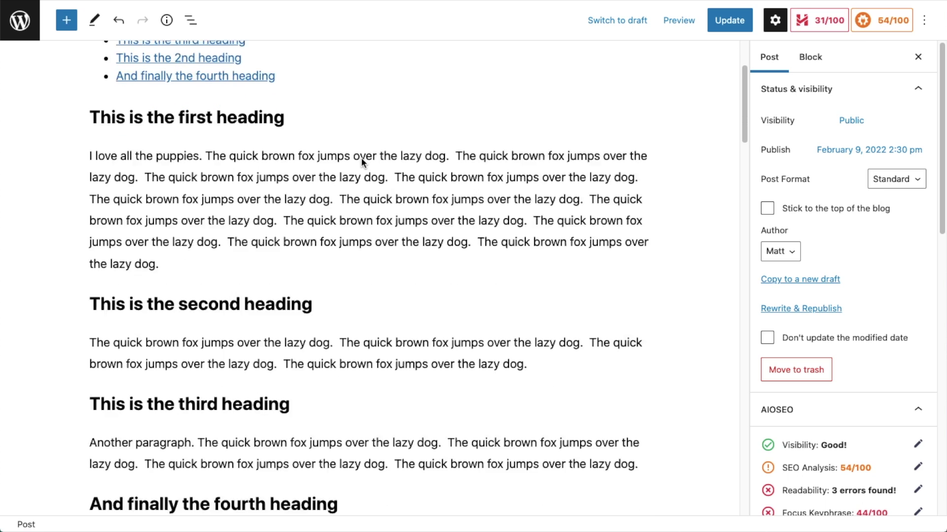
pyautogui.click(174, 174)
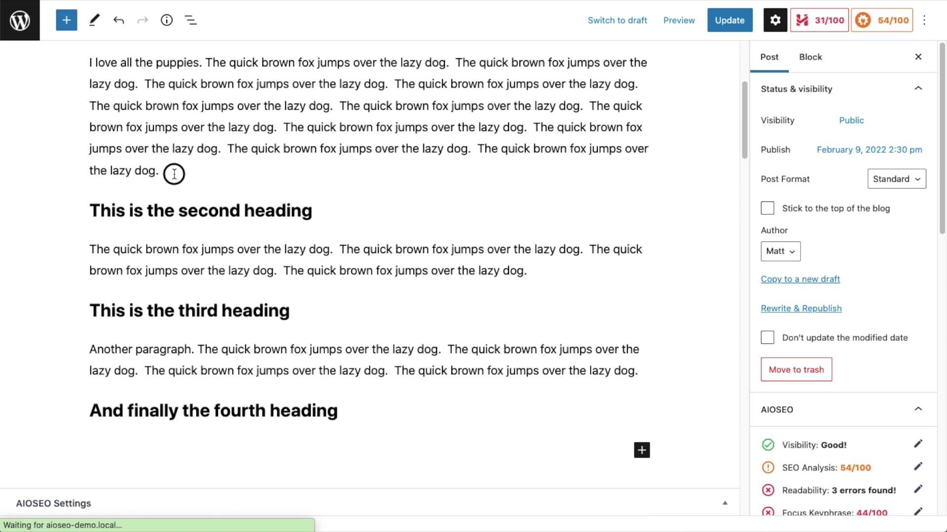
pyautogui.press('Return')
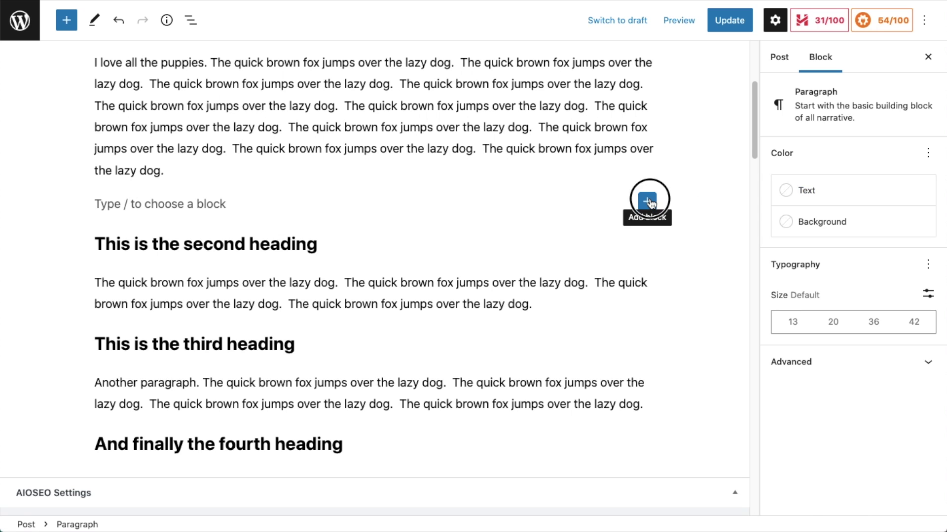
pyautogui.click(647, 201)
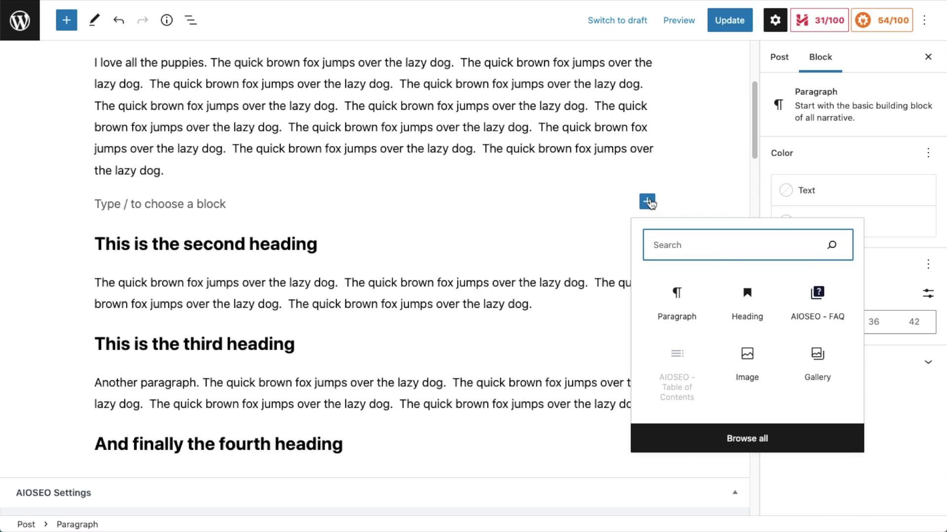
pyautogui.write('FA')
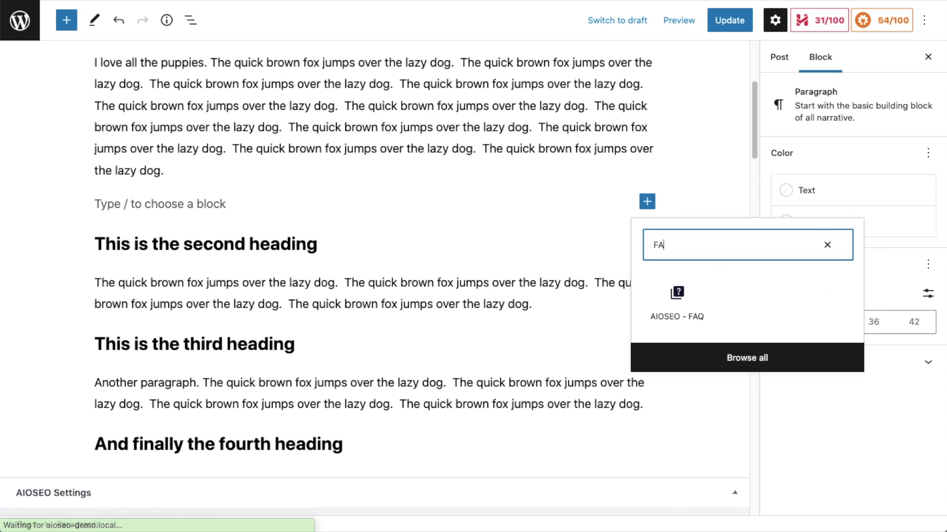
# Insert an AIOSEO - FAQ block asking 'What color is the sky?' answered 'The sky is blue'.
pyautogui.click(677, 299)
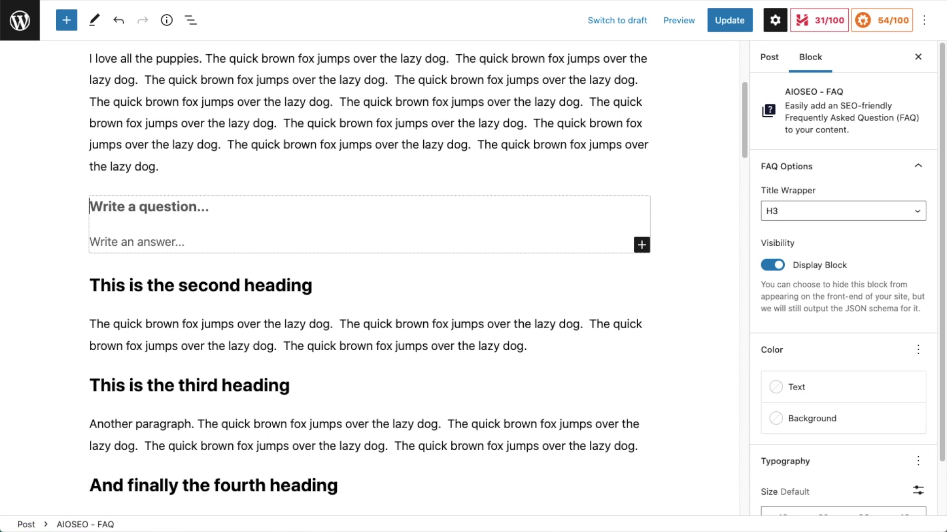
pyautogui.write('What color is the sky?')
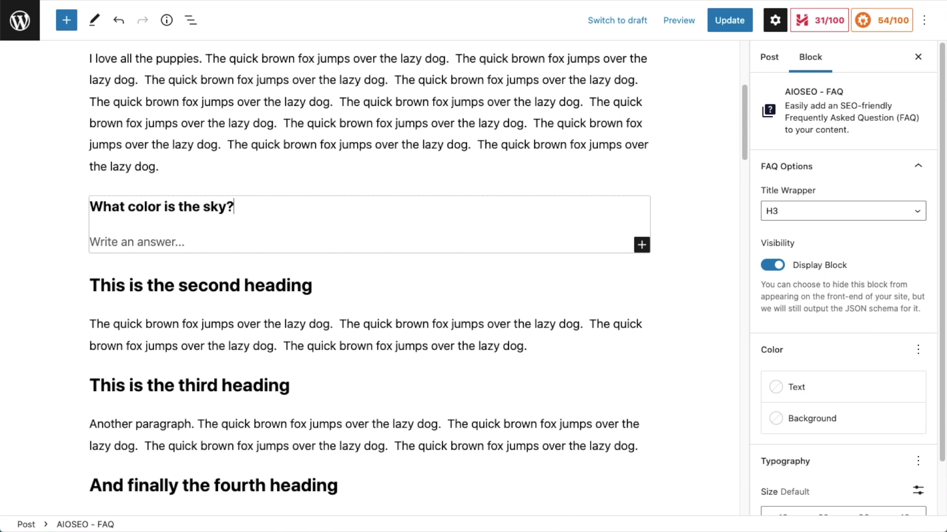
pyautogui.click(173, 243)
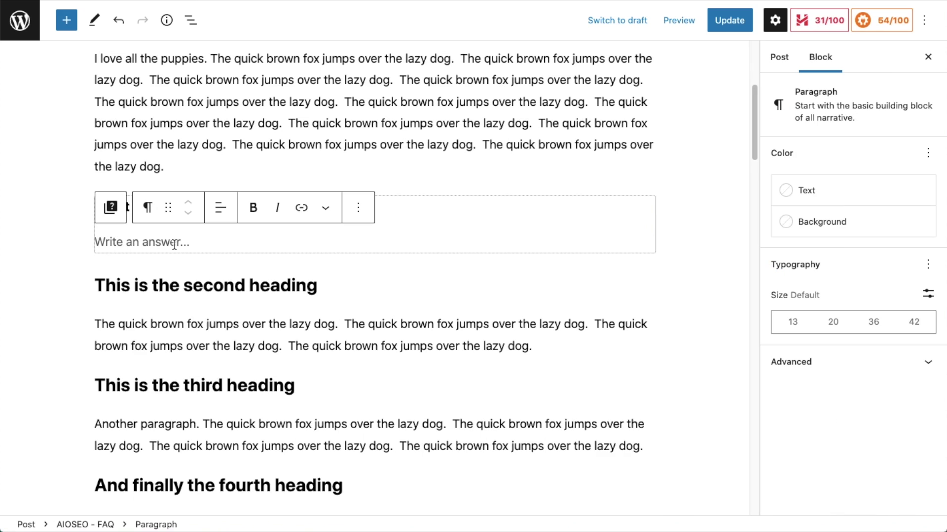
pyautogui.write('The sky is blue')
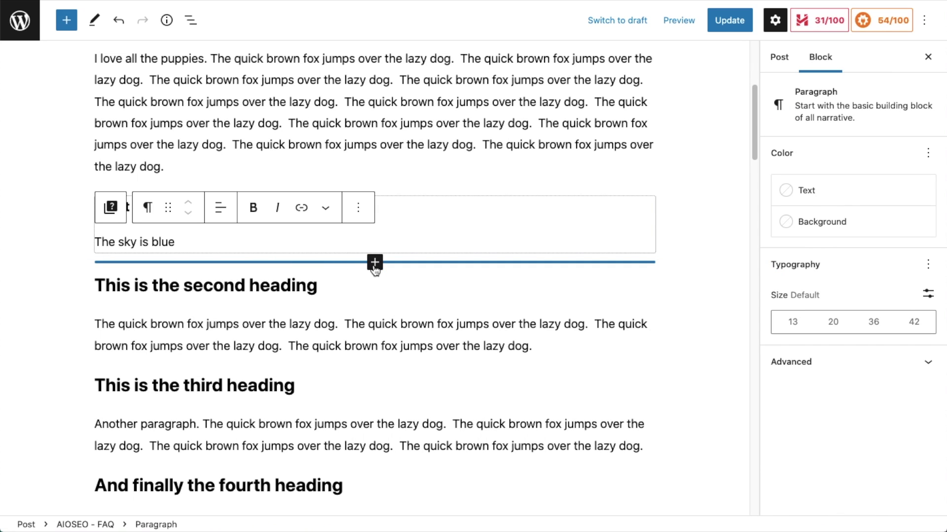
# Add a second FAQ block: 'What color is the sun' with 'Kind of white, kind of yellow, sometimes orange.'.
pyautogui.click(375, 264)
pyautogui.click(374, 353)
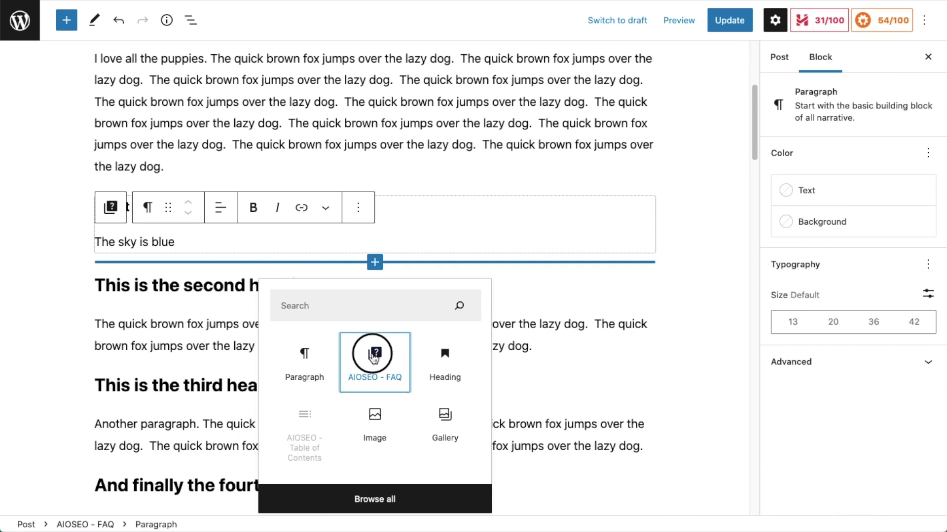
pyautogui.write('What color is the sun')
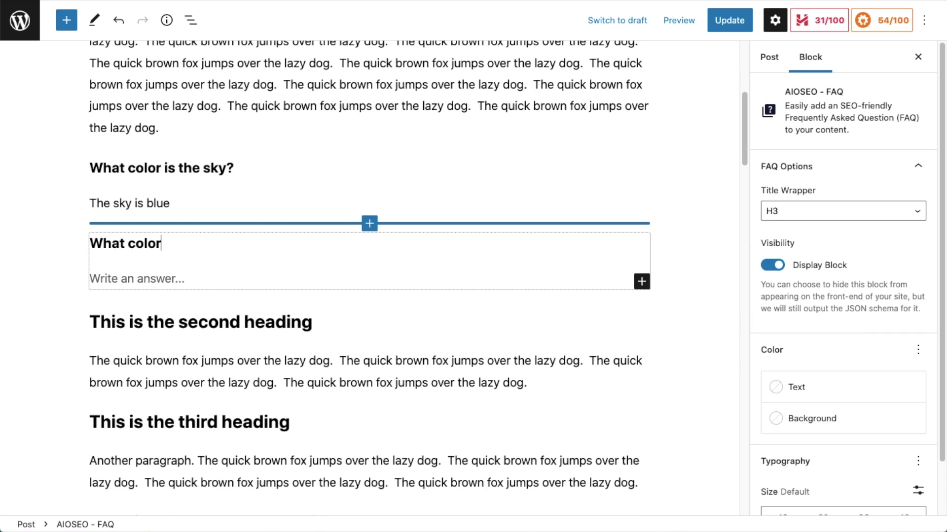
pyautogui.click(94, 279)
pyautogui.write('Kind of w')
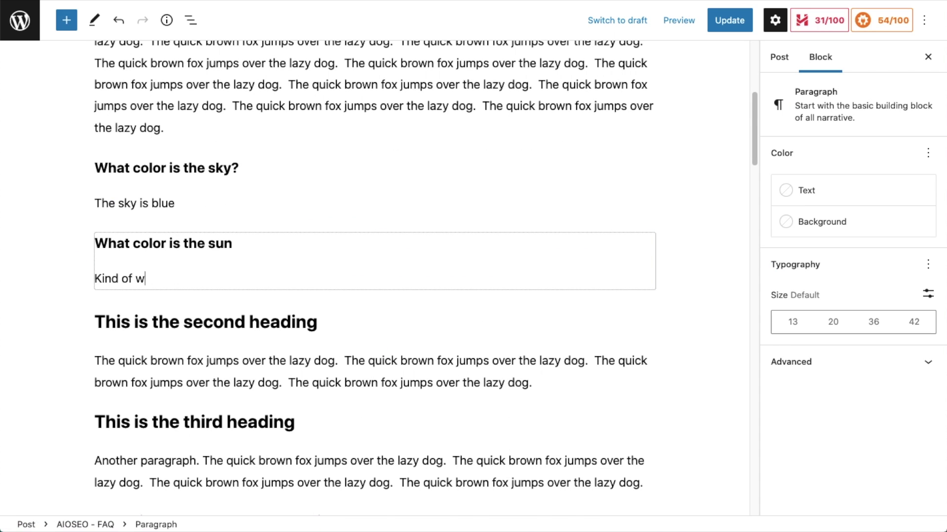
pyautogui.write('hite, kind of yellow, sometimes orange.')
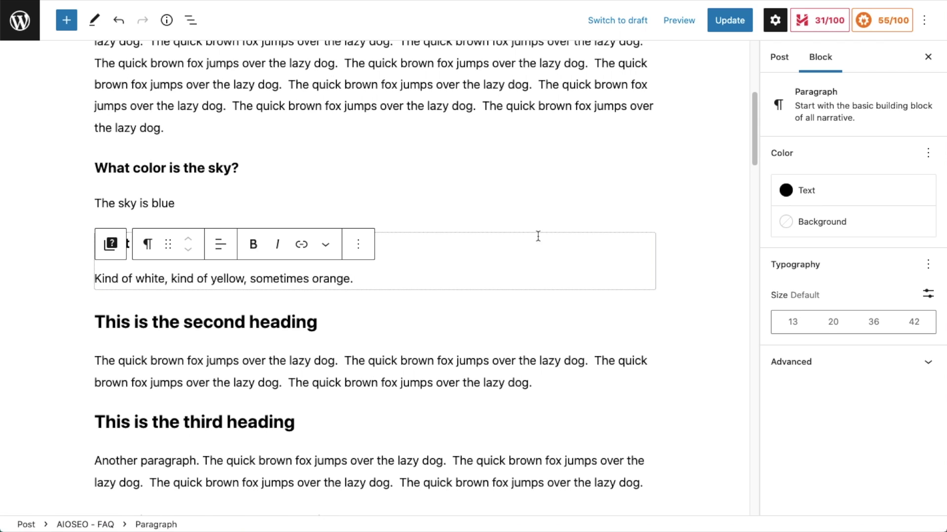
# Give the sun answer a Pale cyan blue background, Black text and Medium size 20.
pyautogui.click(856, 194)
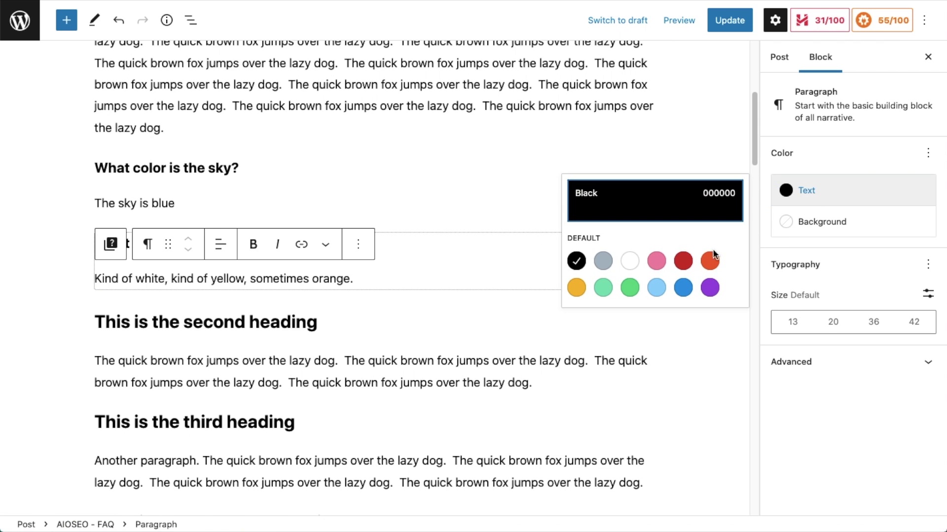
pyautogui.click(611, 266)
pyautogui.click(823, 223)
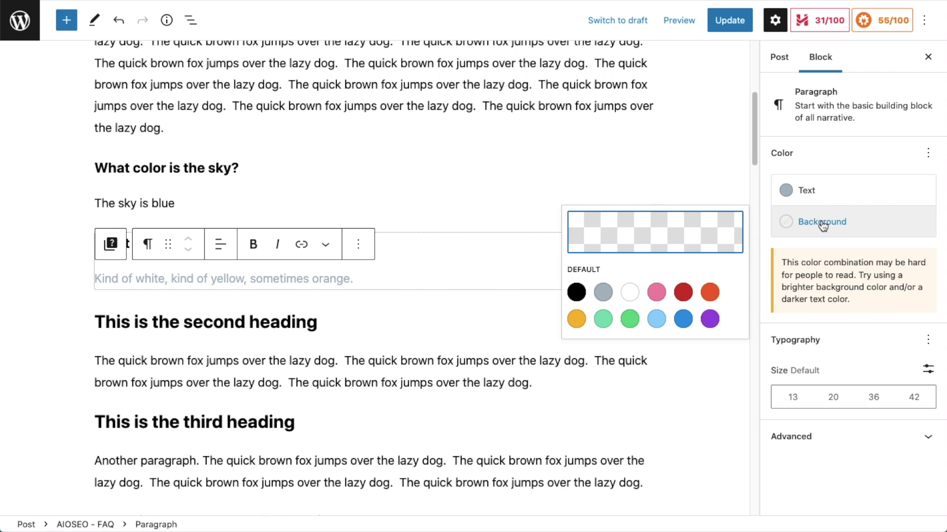
pyautogui.click(651, 321)
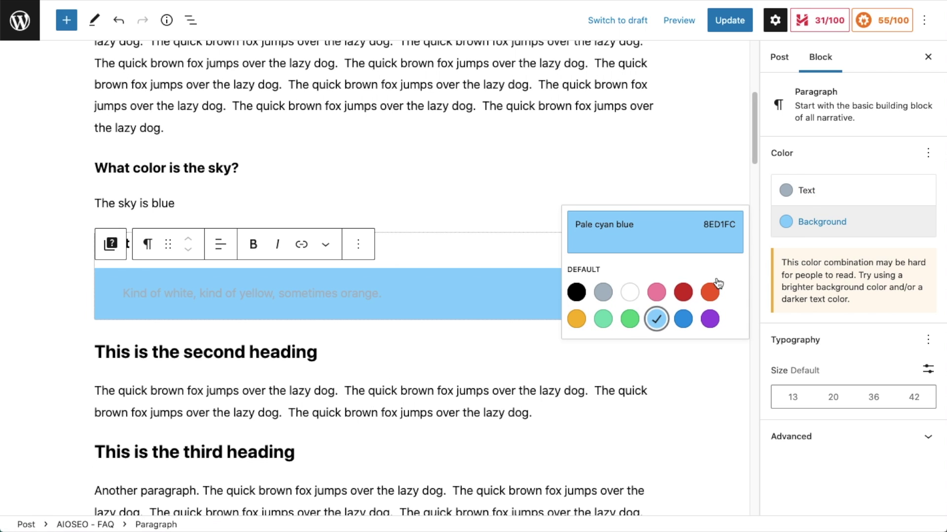
pyautogui.click(809, 190)
pyautogui.click(576, 261)
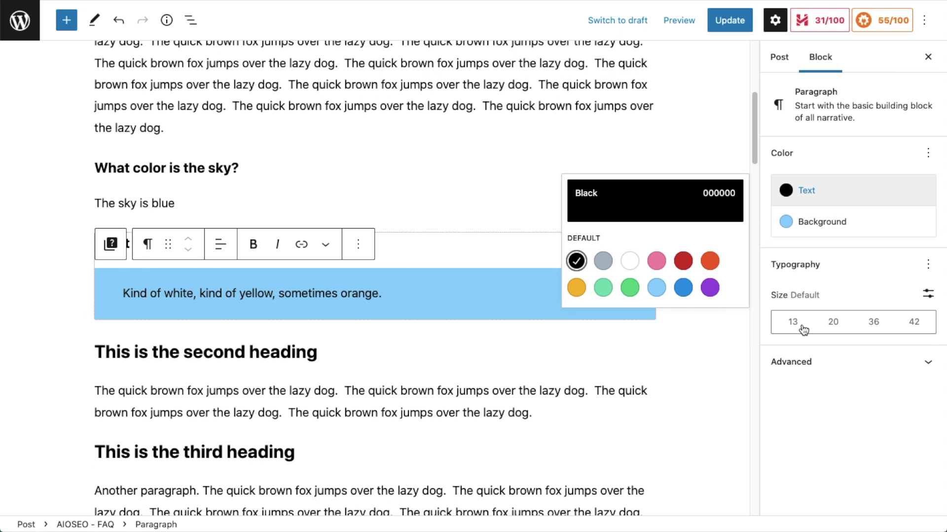
pyautogui.click(839, 323)
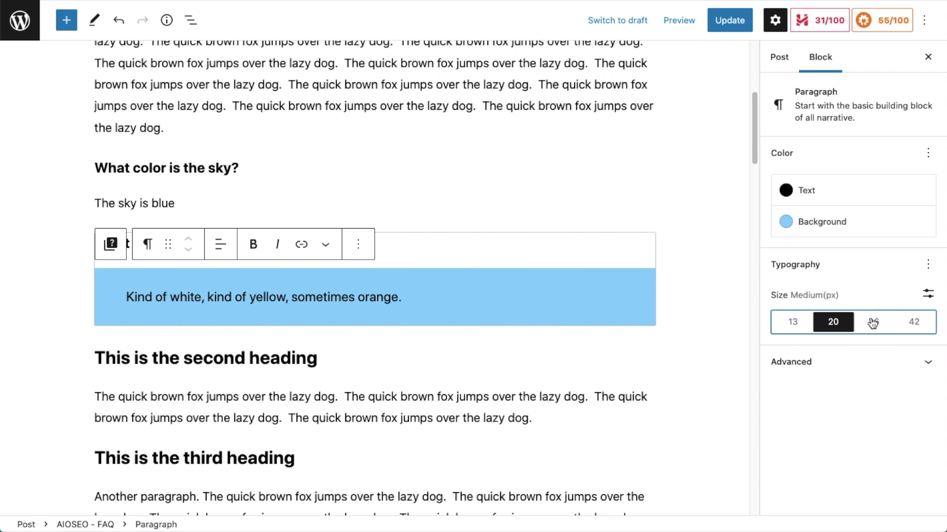
pyautogui.click(872, 322)
pyautogui.click(833, 322)
# Update the post and view the published page.
pyautogui.click(741, 25)
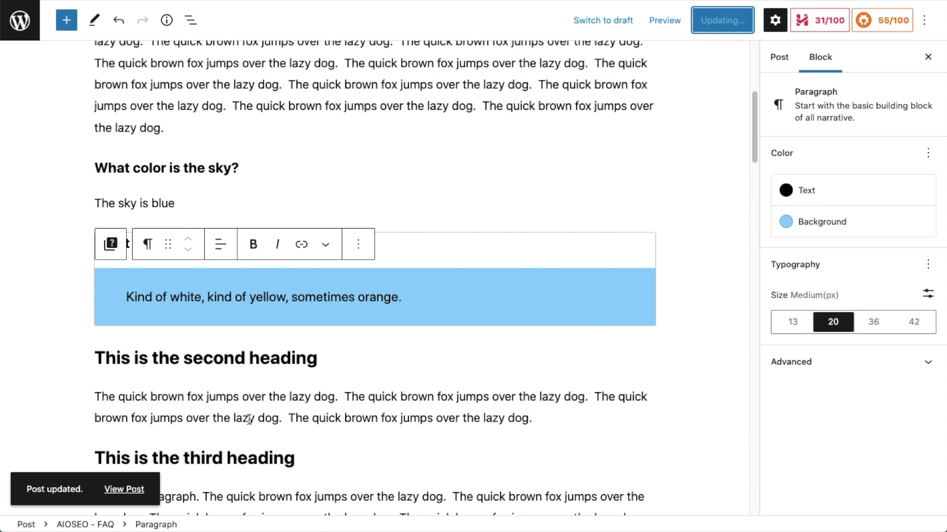
pyautogui.click(120, 488)
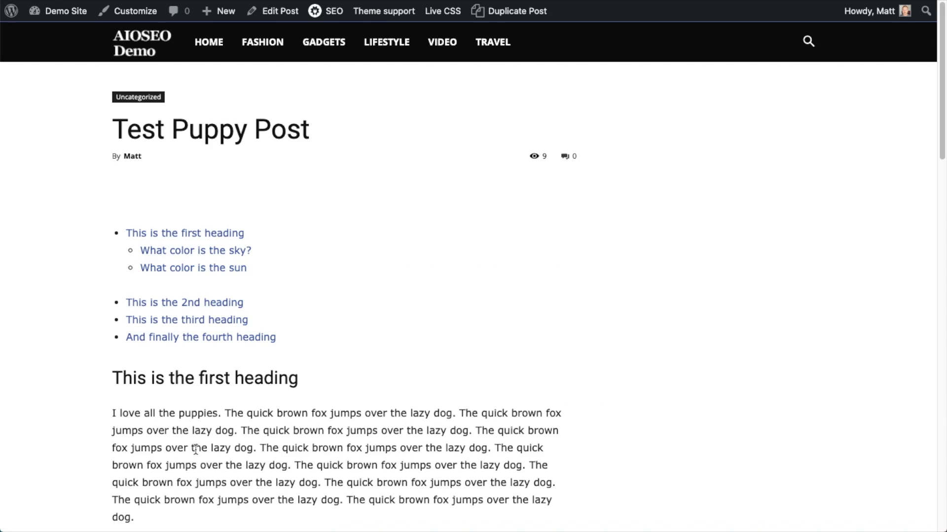
pyautogui.scroll(-5, 377, 240)
pyautogui.scroll(-3, 378, 241)
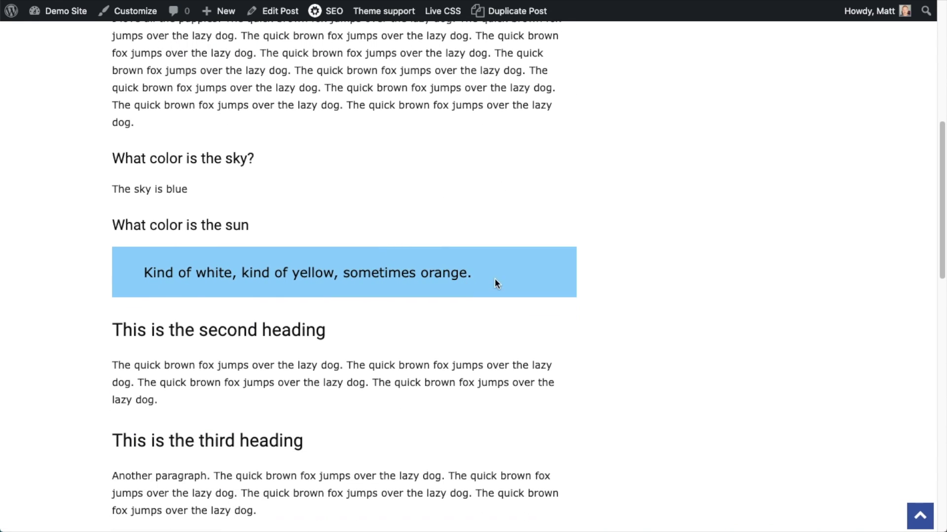
# In the line-wrapped page source, find 'what color is the sky' in the JSON-LD FAQ schema.
pyautogui.rightClick(500, 270)
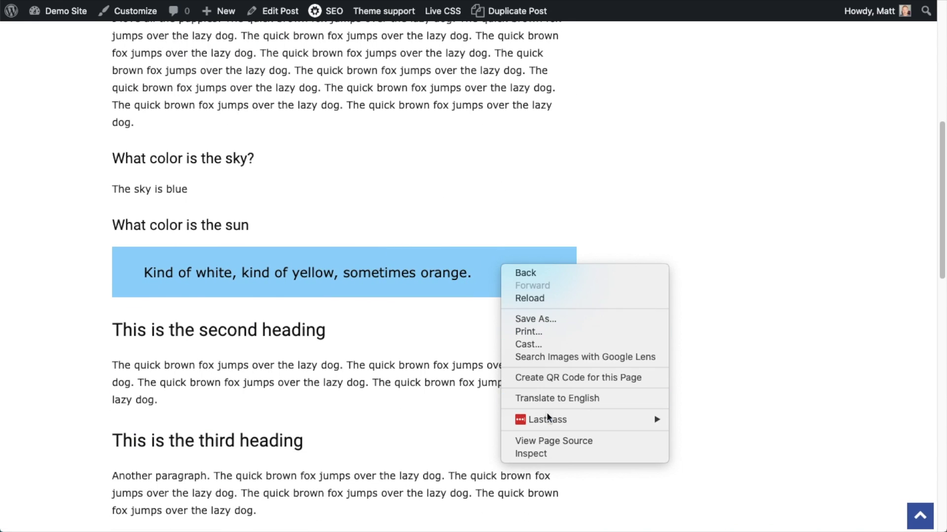
pyautogui.click(557, 440)
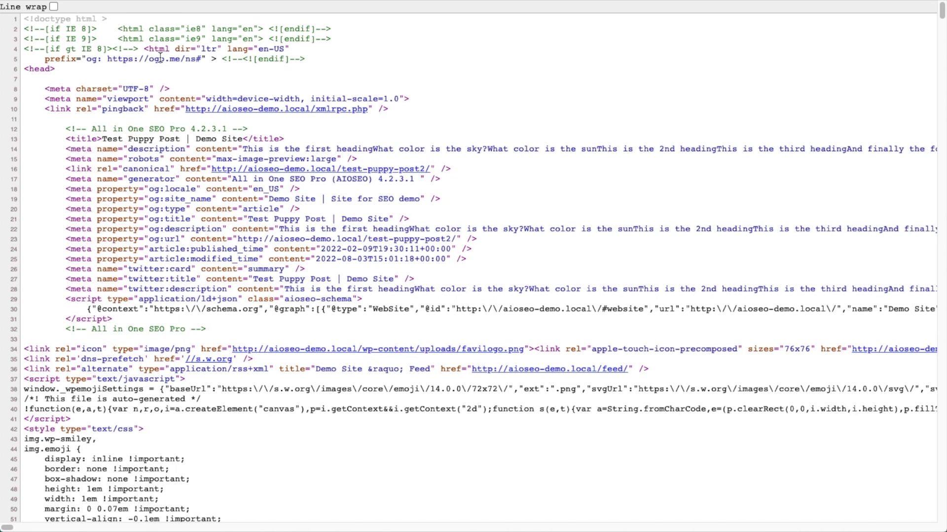
pyautogui.click(54, 7)
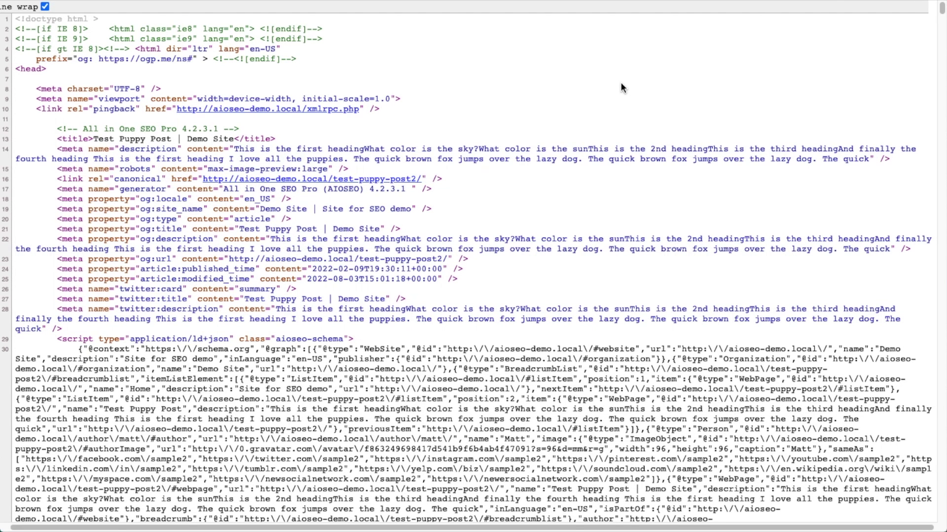
pyautogui.press('super+f')
pyautogui.write('what colo')
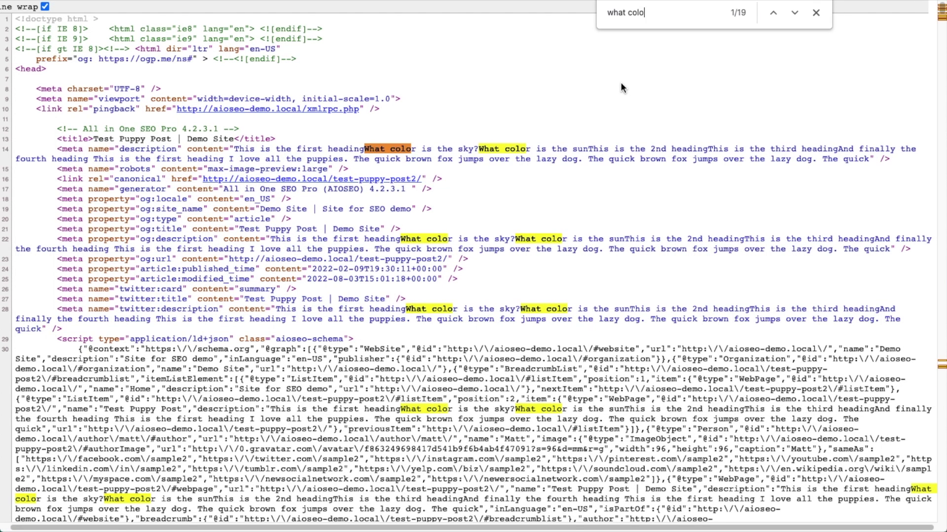
pyautogui.write('r is the sky')
pyautogui.scroll(-2, 502, 163)
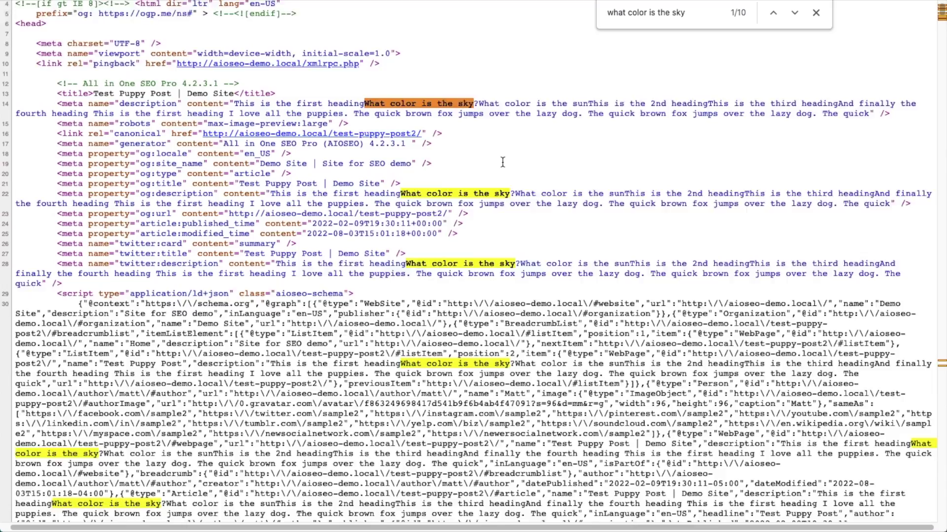
pyautogui.scroll(-8, 502, 162)
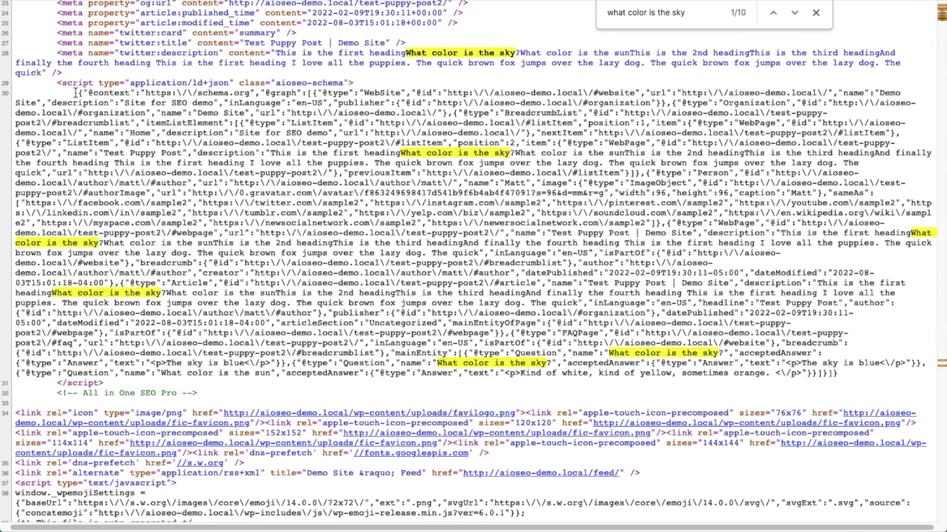
pyautogui.moveTo(75, 92); pyautogui.dragTo(853, 384)
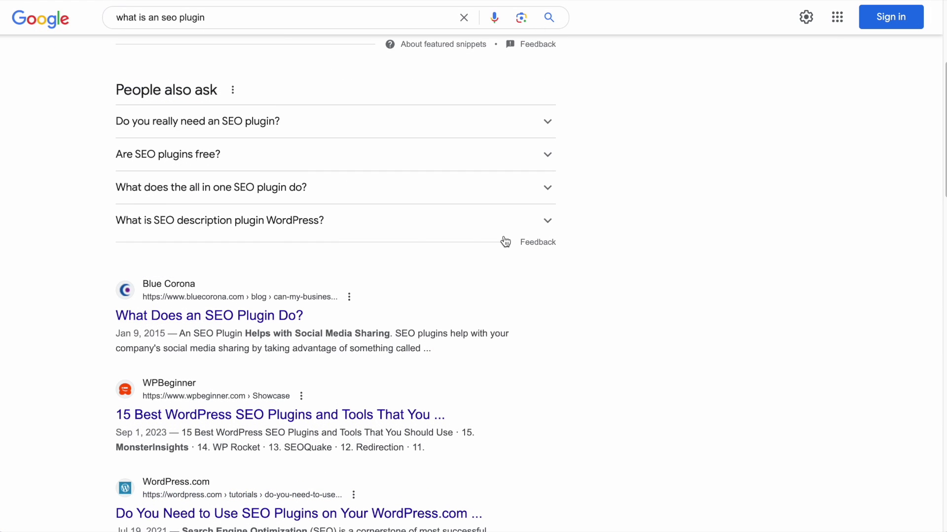
# Expand the 'What is SEO description plugin WordPress?' answer under People also ask.
pyautogui.click(537, 226)
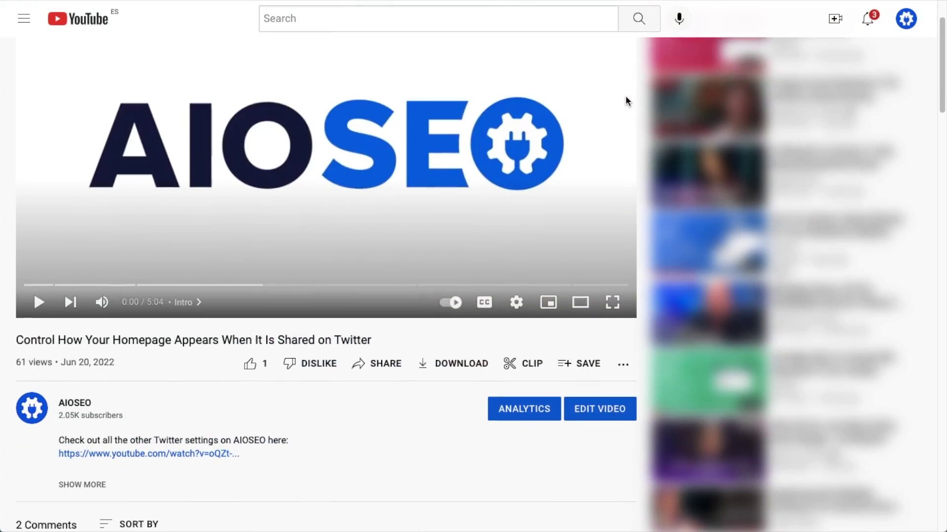
# Expand the YouTube video's description and follow its aioseo.com link to the AIOSEO homepage.
pyautogui.scroll(-1, 626, 101)
pyautogui.scroll(-2, 352, 252)
pyautogui.click(95, 323)
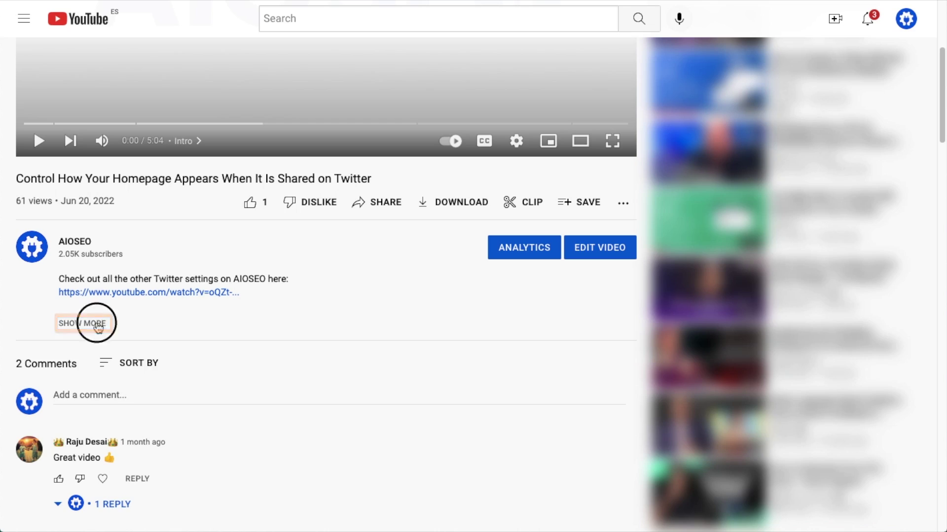
pyautogui.scroll(-12, 525, 316)
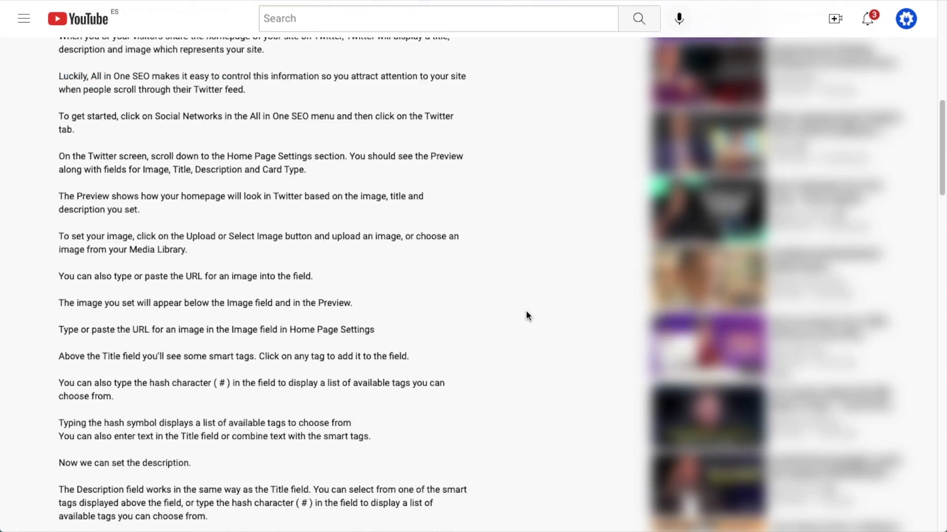
pyautogui.scroll(-12, 526, 316)
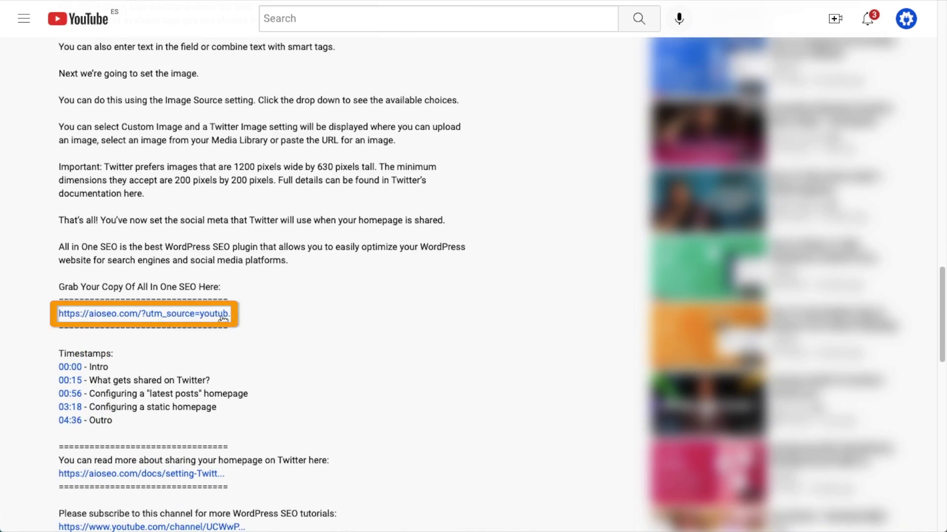
pyautogui.click(179, 314)
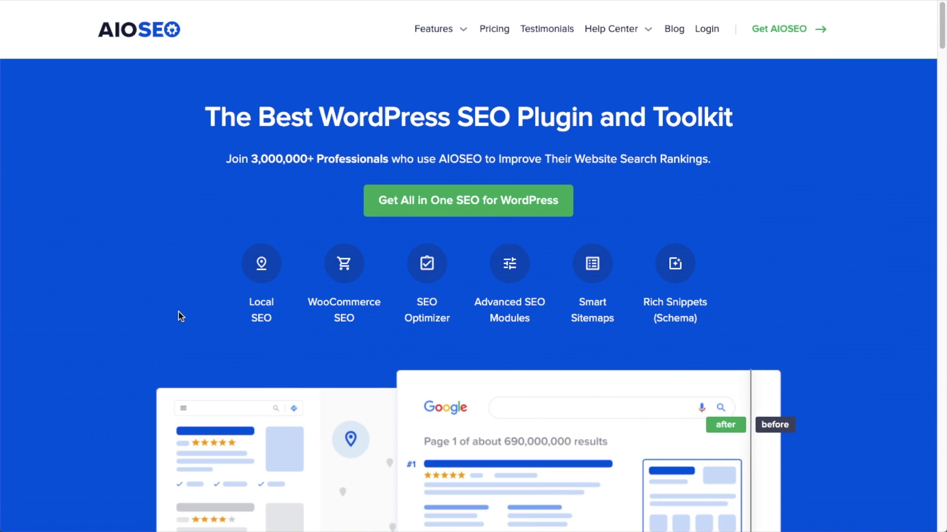